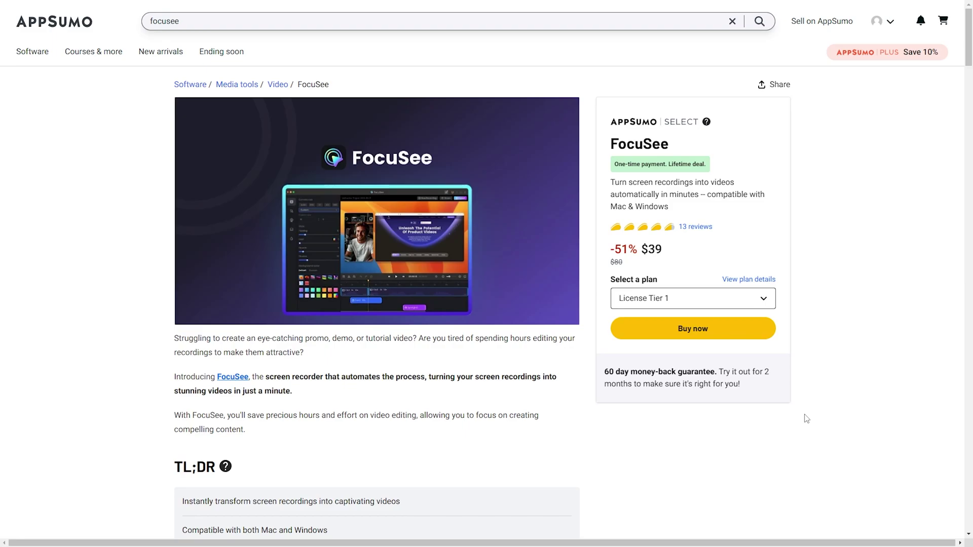
# Step: Look through the FocuSee deal page from the plans and founder's post down to the customer questions
pyautogui.scroll(-15, 806, 419)
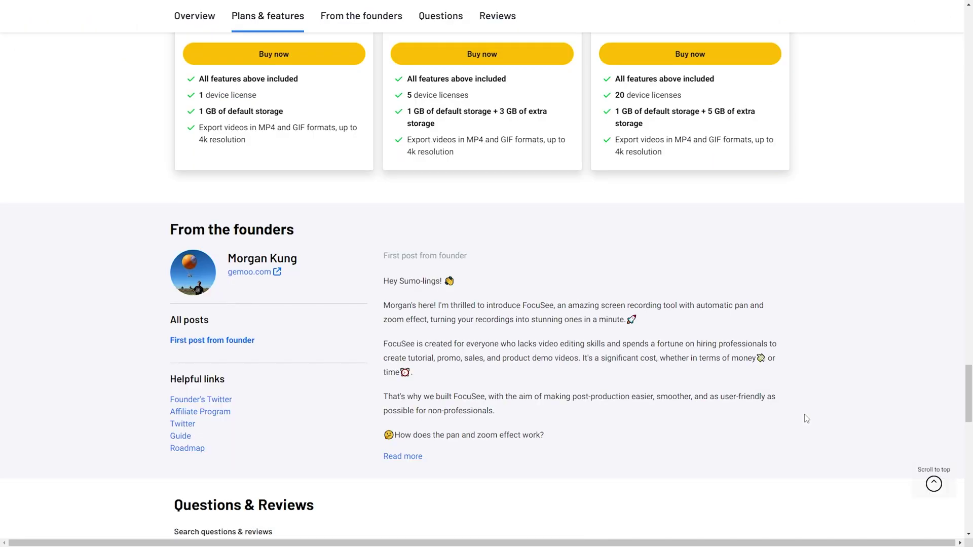
pyautogui.scroll(-9, 806, 418)
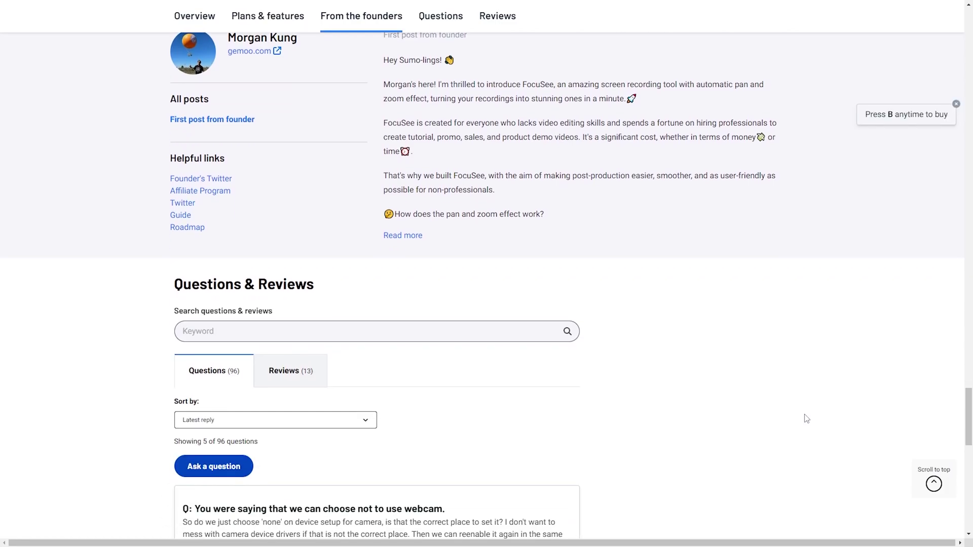
pyautogui.scroll(-2, 806, 418)
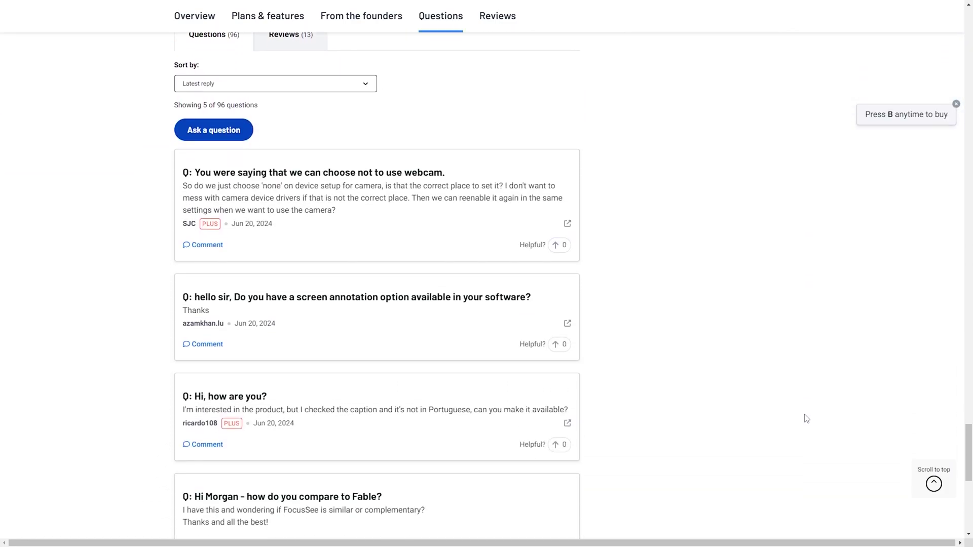
pyautogui.scroll(-7, 806, 418)
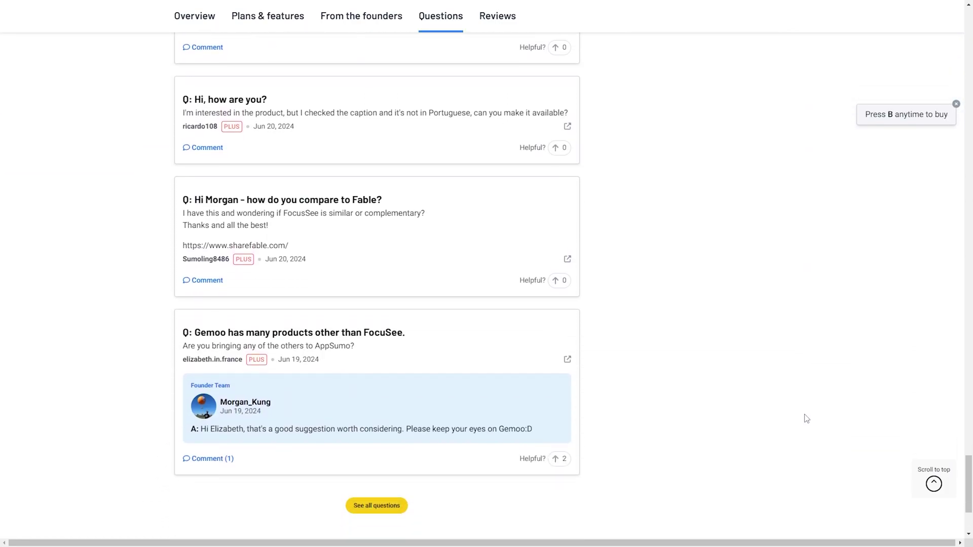
pyautogui.scroll(15, 806, 418)
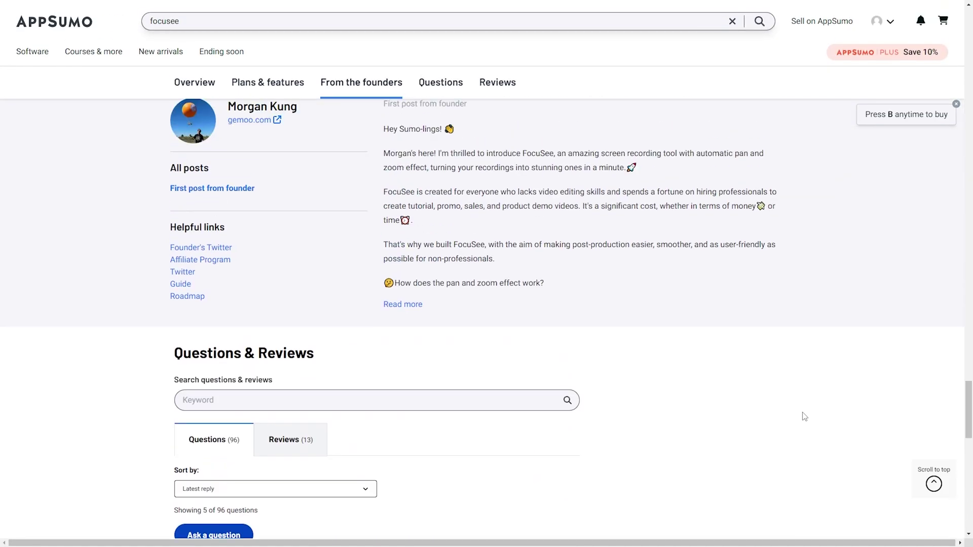
# Step: Open the customer reviews of FocuSee and read through the listed pros and cons
pyautogui.click(318, 440)
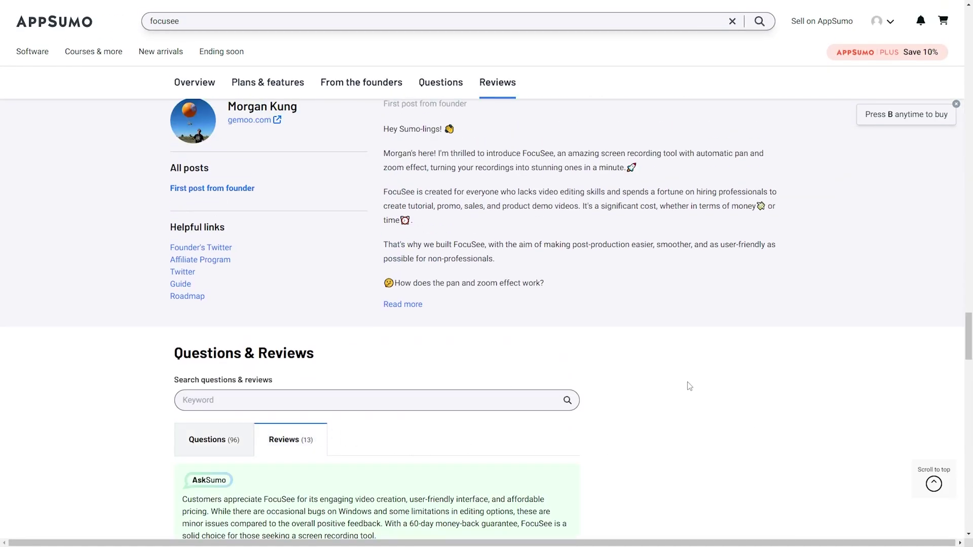
pyautogui.scroll(-9, 688, 387)
pyautogui.scroll(-15, 689, 386)
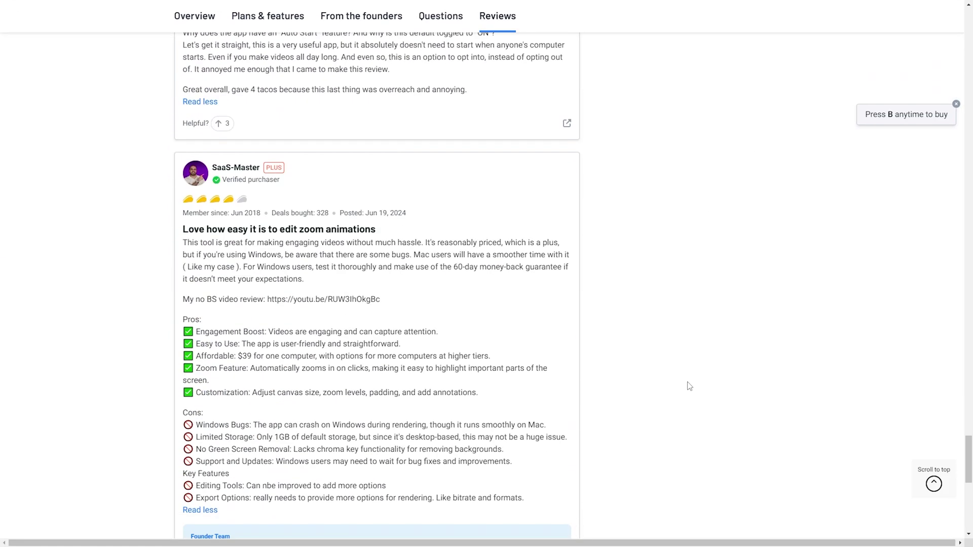
pyautogui.scroll(-6, 689, 386)
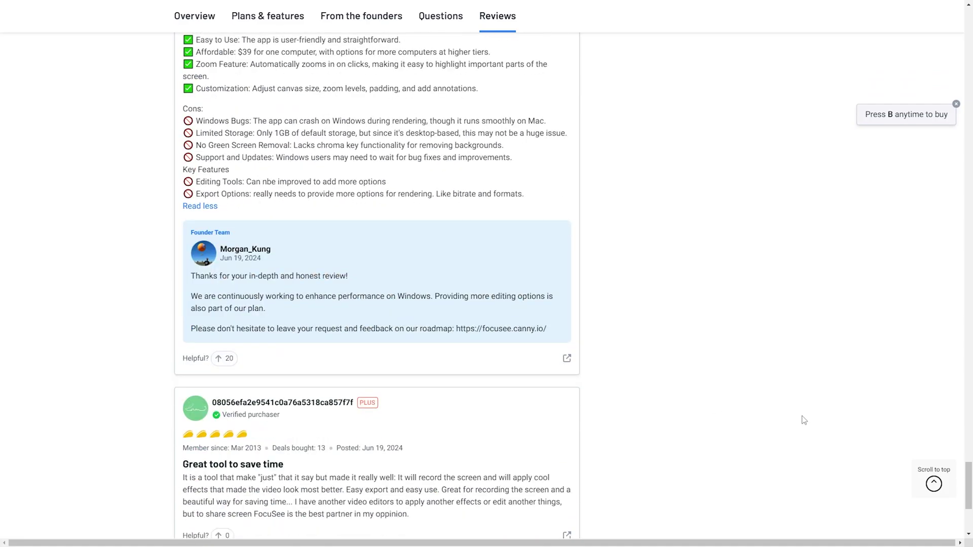
# Step: Go back to the product overview and examine the features and prices of the three license tiers
pyautogui.moveTo(967, 484); pyautogui.dragTo(955, 90)
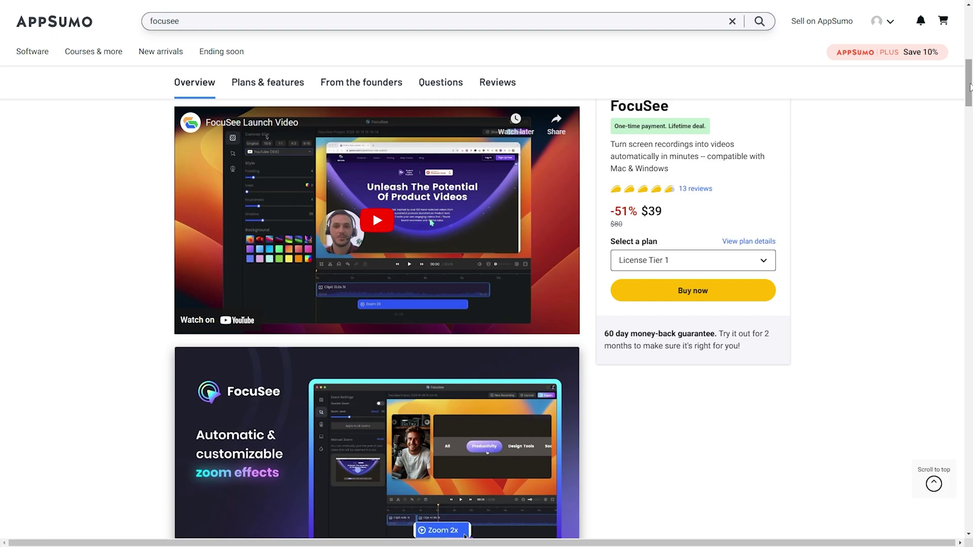
pyautogui.moveTo(969, 87); pyautogui.dragTo(958, 306)
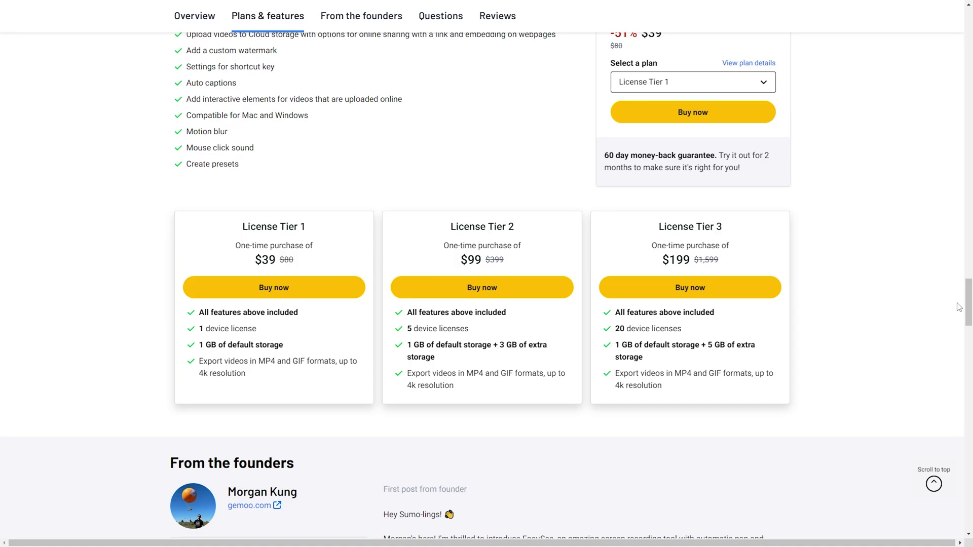
pyautogui.scroll(-5, 959, 307)
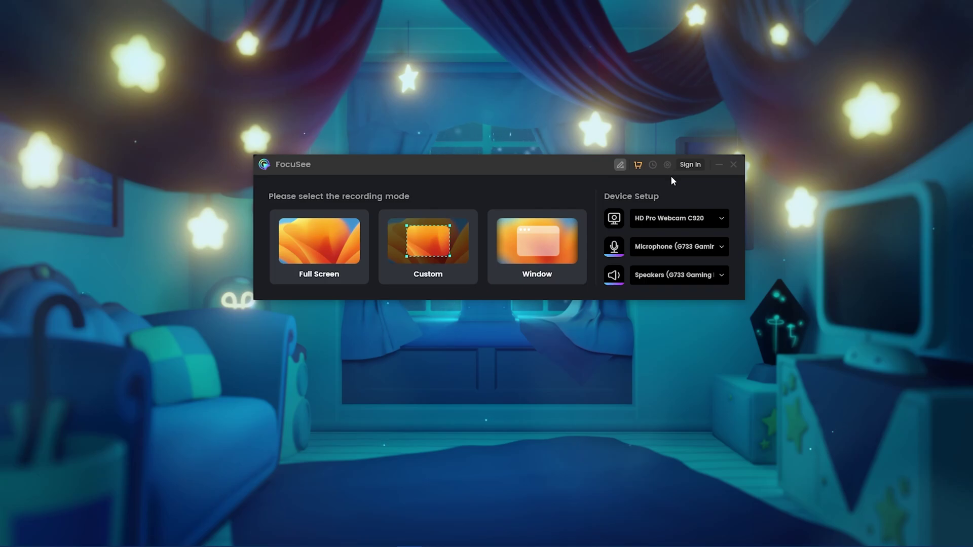
# Step: Switch to the FocuSee recorder and choose the Full Screen recording mode
pyautogui.click(328, 251)
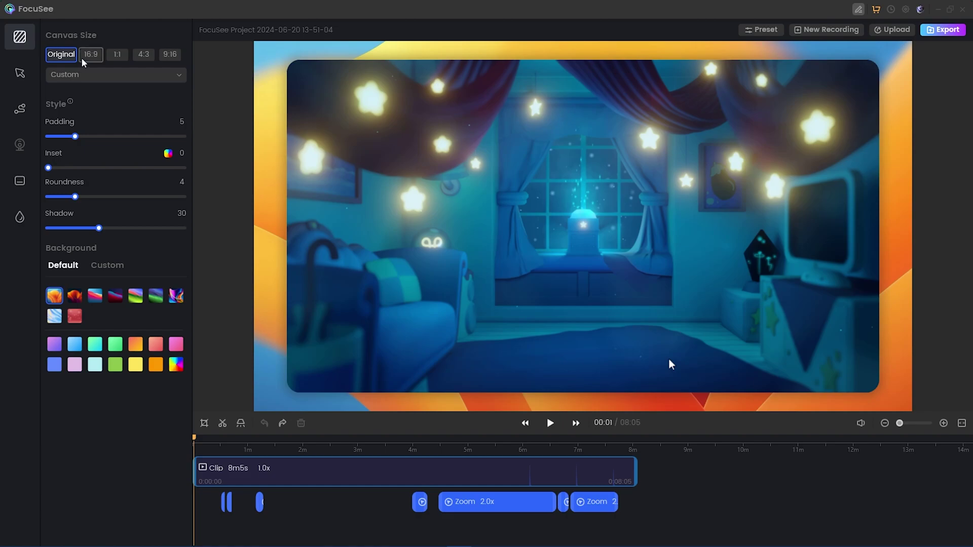
# Step: Try the 1:1, 4:3 and 9:16 canvas ratios and look over the platform-specific canvas presets
pyautogui.click(114, 60)
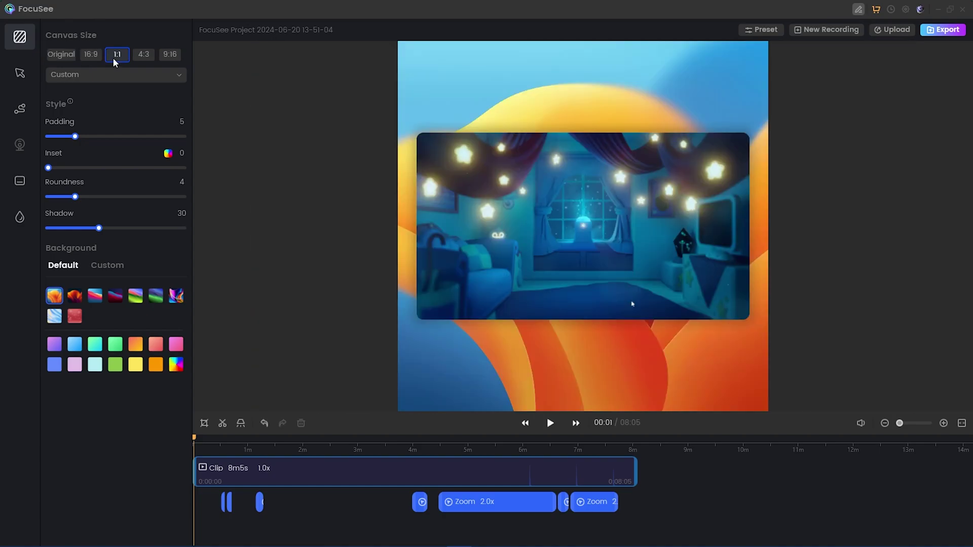
pyautogui.click(139, 62)
pyautogui.click(164, 60)
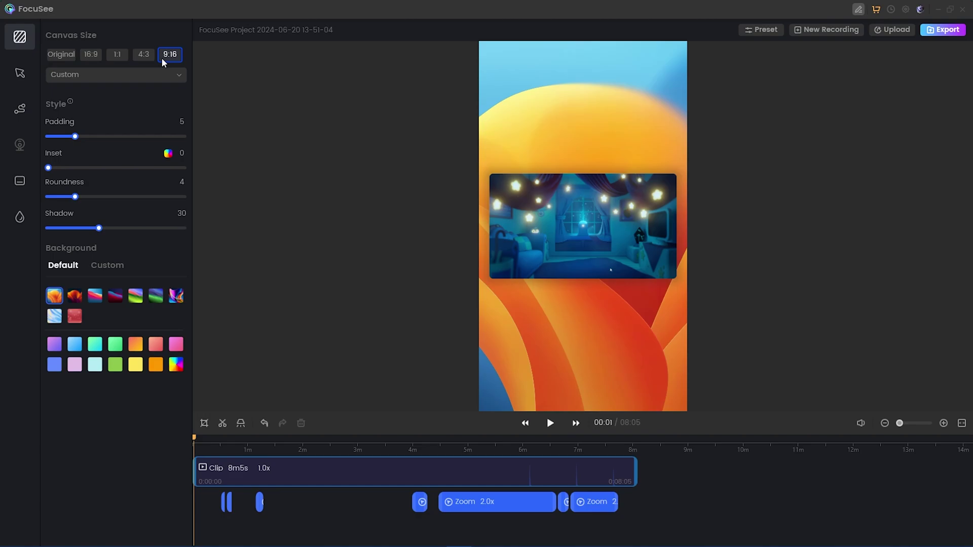
pyautogui.click(181, 75)
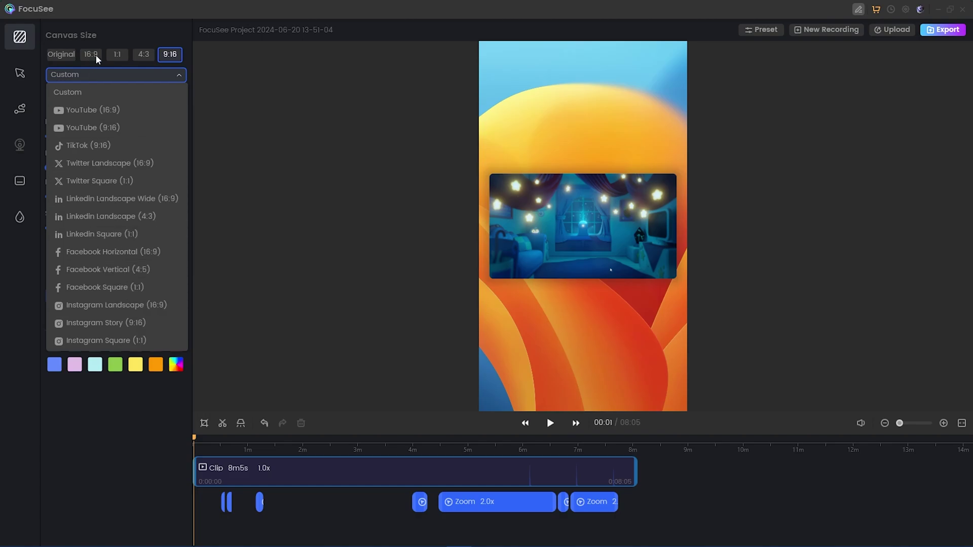
pyautogui.click(284, 193)
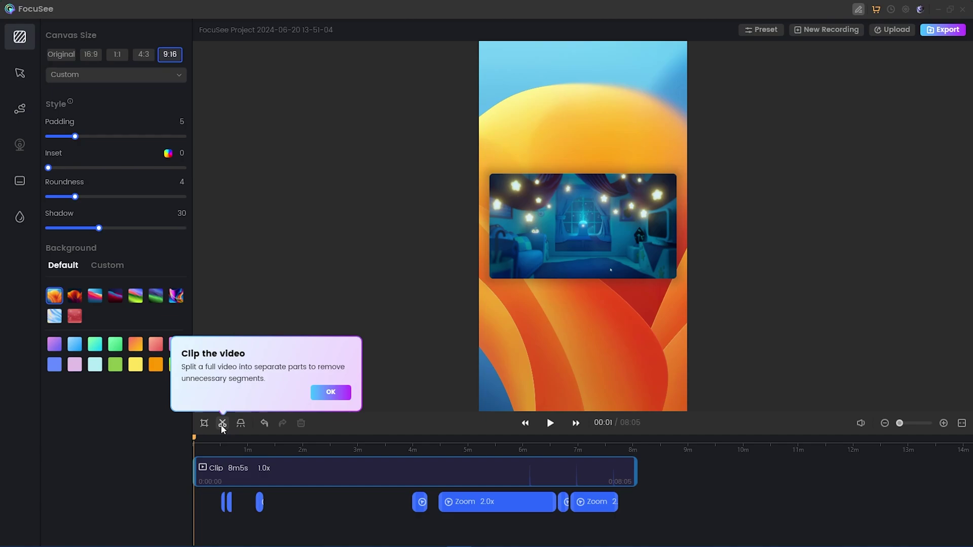
# Step: Split the clip at 01:56 and 03:12 and delete the segment between the two cuts
pyautogui.click(300, 450)
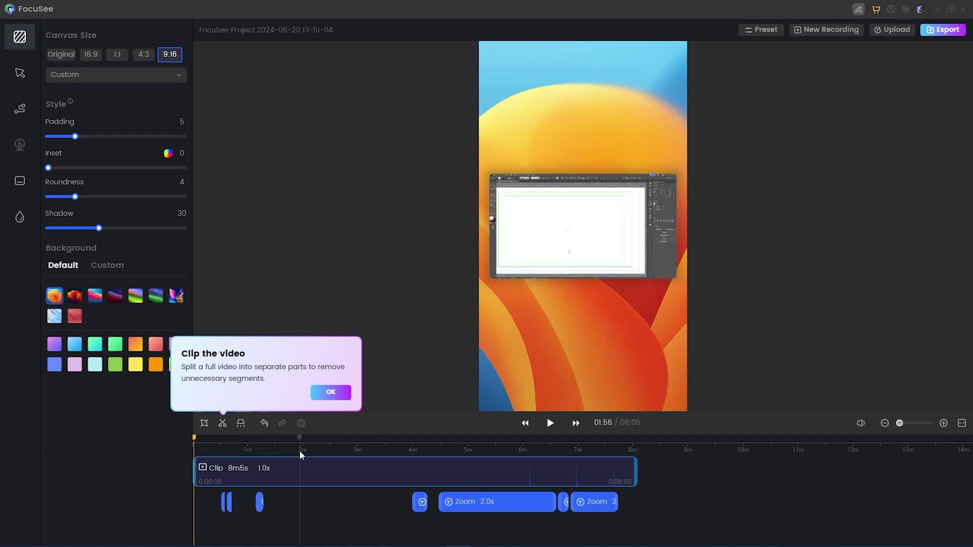
pyautogui.click(224, 424)
pyautogui.click(370, 448)
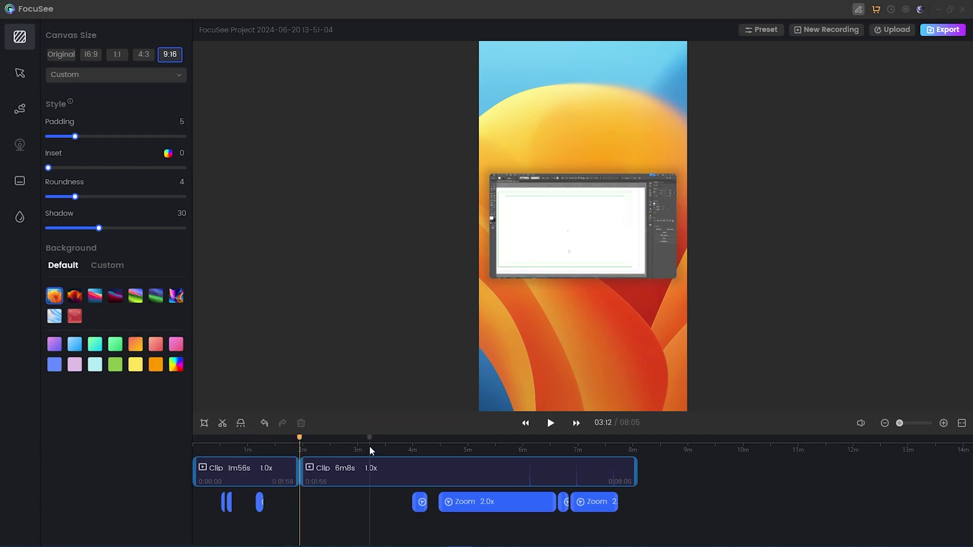
pyautogui.click(228, 423)
pyautogui.click(323, 471)
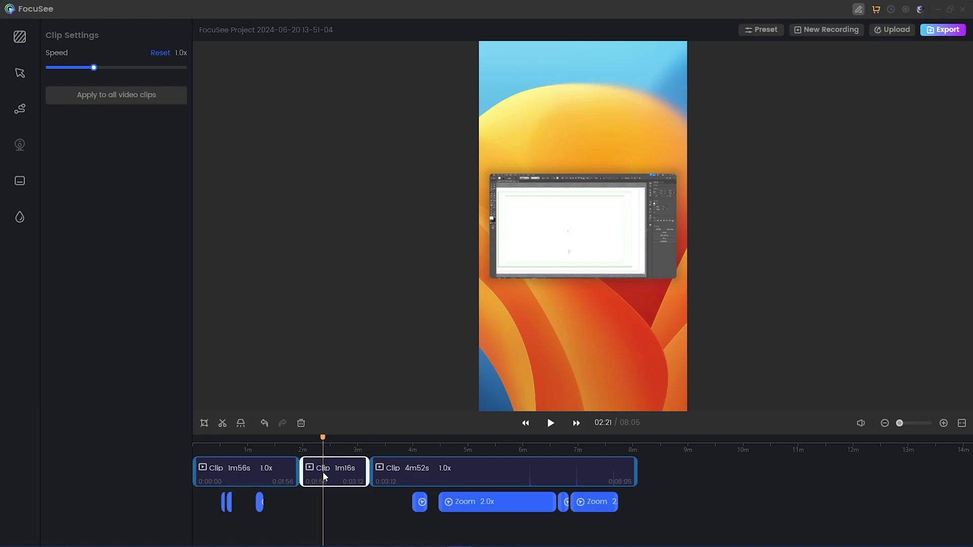
pyautogui.press('Delete')
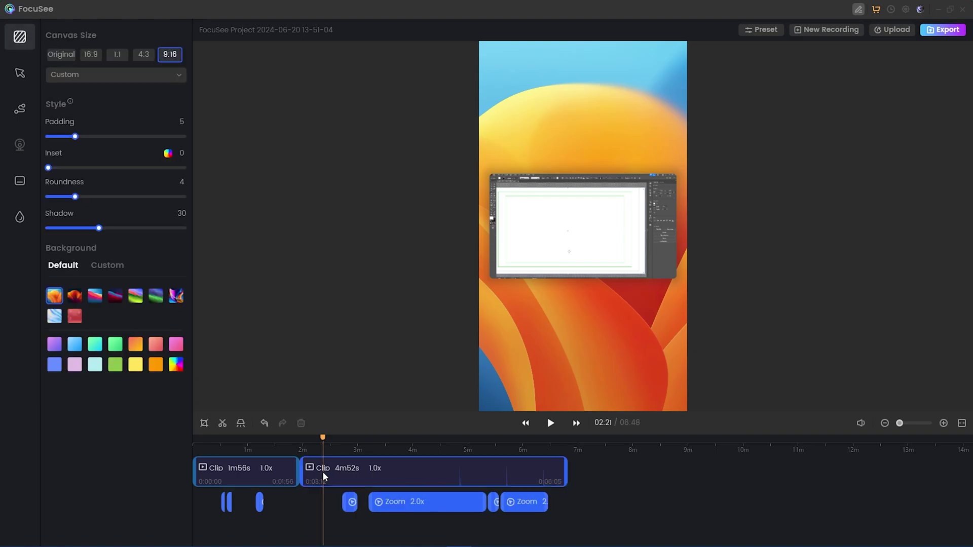
# Step: Set the canvas size to 16:9 while previewing the video at 03:06
pyautogui.click(363, 445)
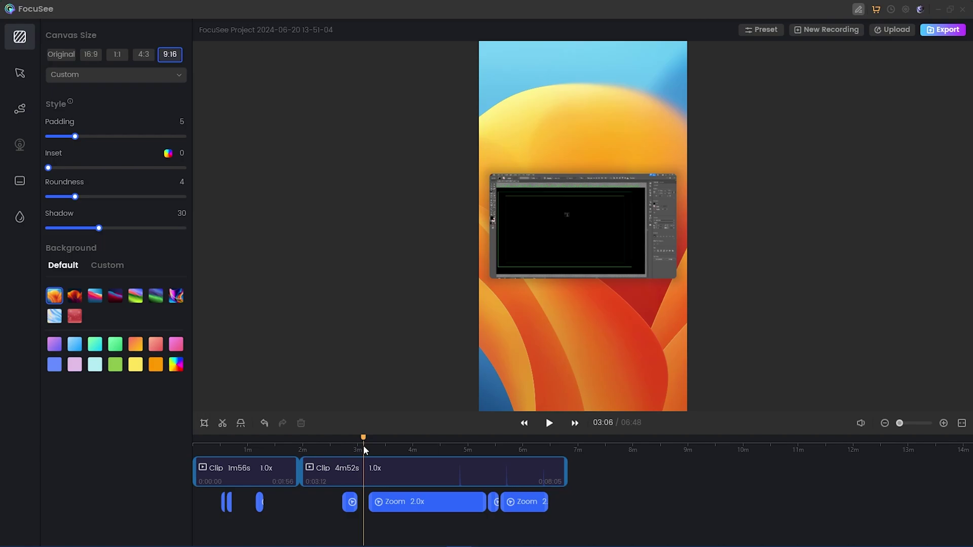
pyautogui.click(90, 55)
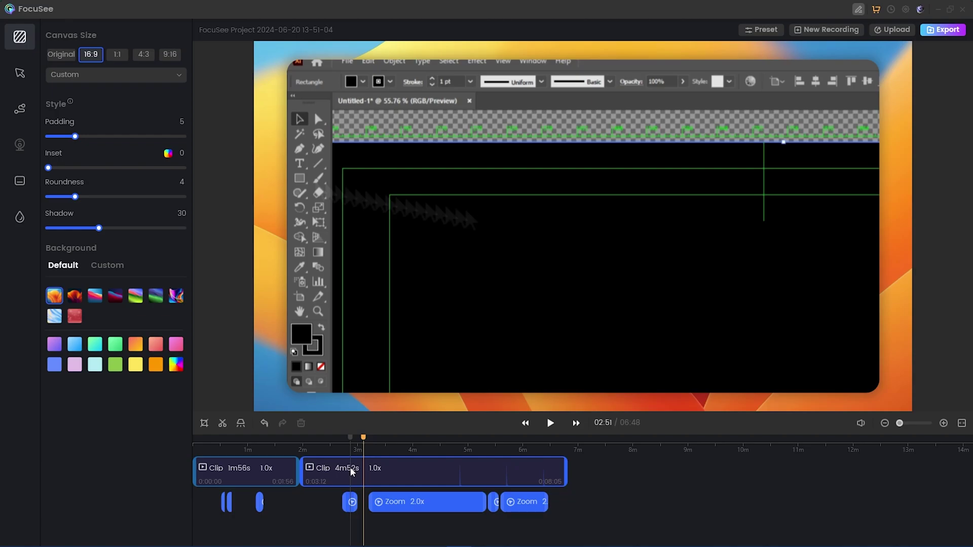
# Step: Play back the second clip from about 02:51 to review the automatic zoom effects
pyautogui.click(353, 472)
pyautogui.press('space')
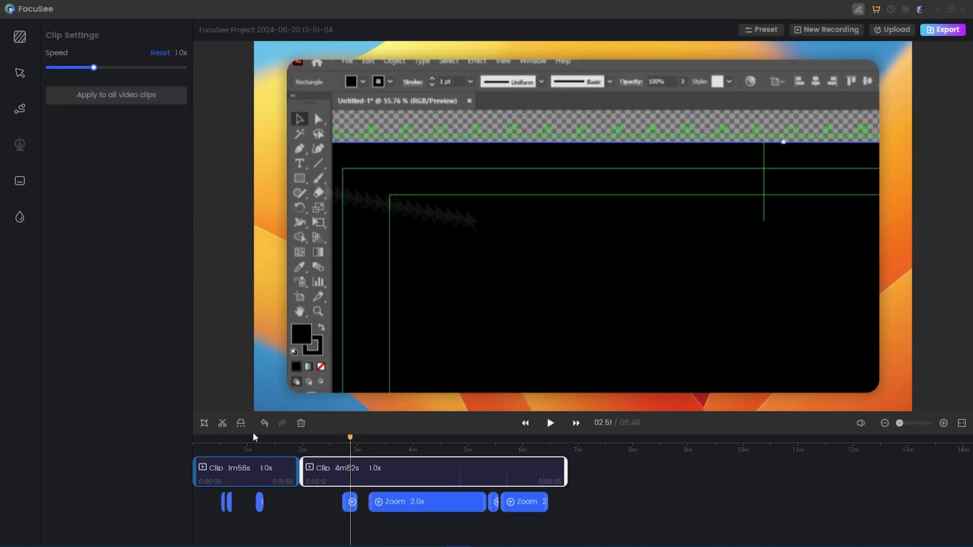
pyautogui.click(253, 434)
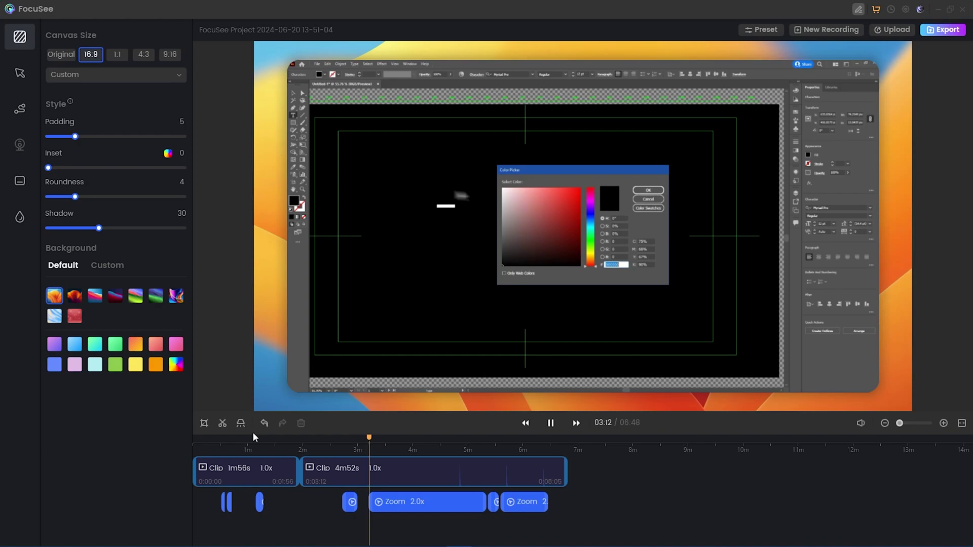
pyautogui.click(368, 438)
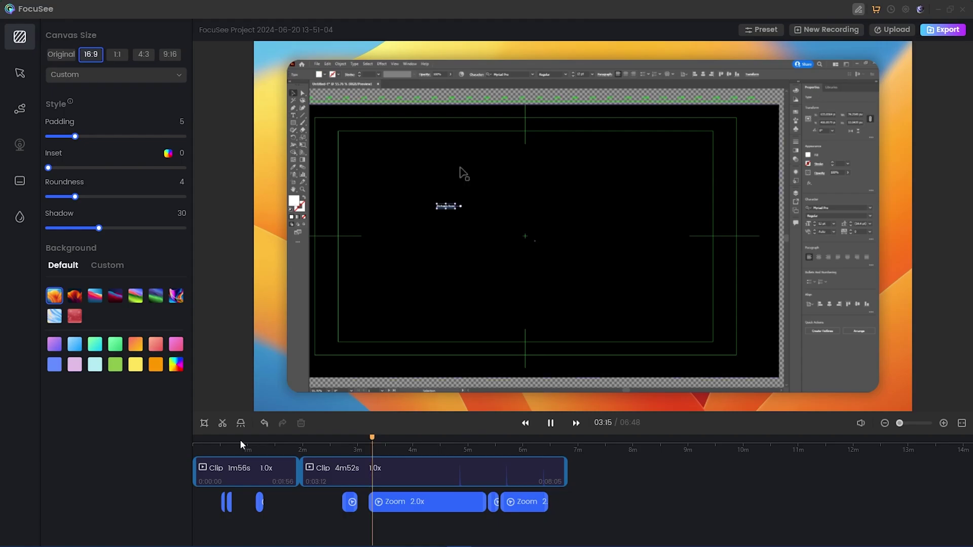
pyautogui.click(354, 440)
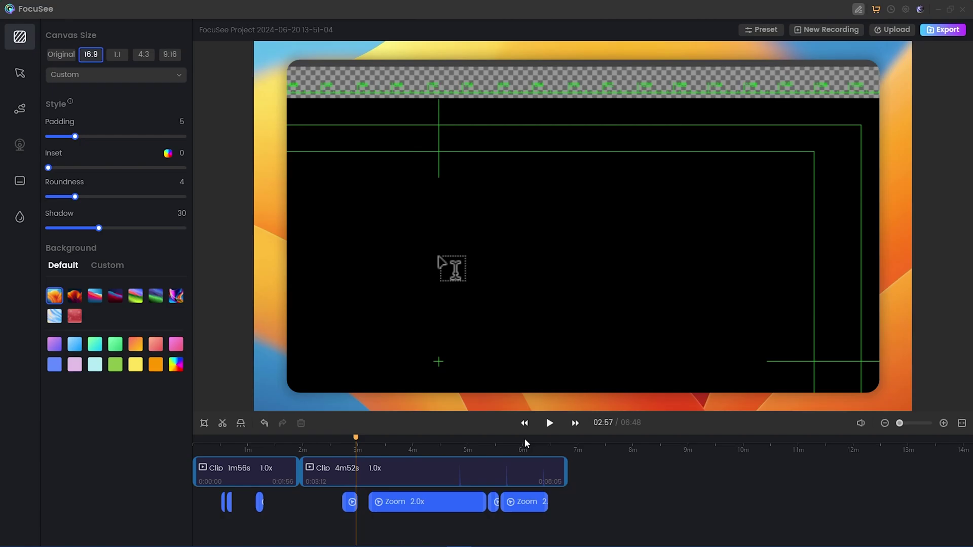
# Step: Set the longest zoom segment's level to 4.0x, toggle Disable Zoom on and off, and preview the zoom
pyautogui.click(414, 502)
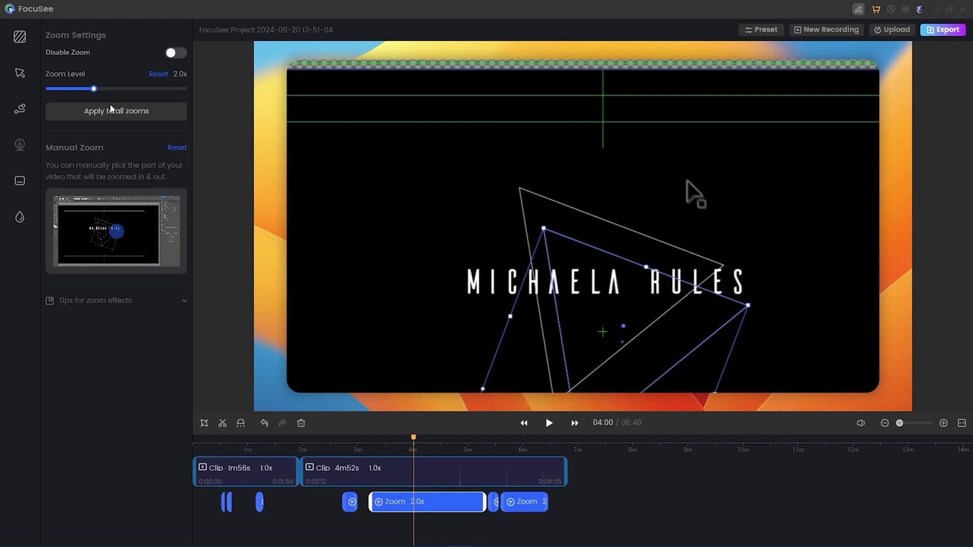
pyautogui.moveTo(95, 90); pyautogui.dragTo(159, 94)
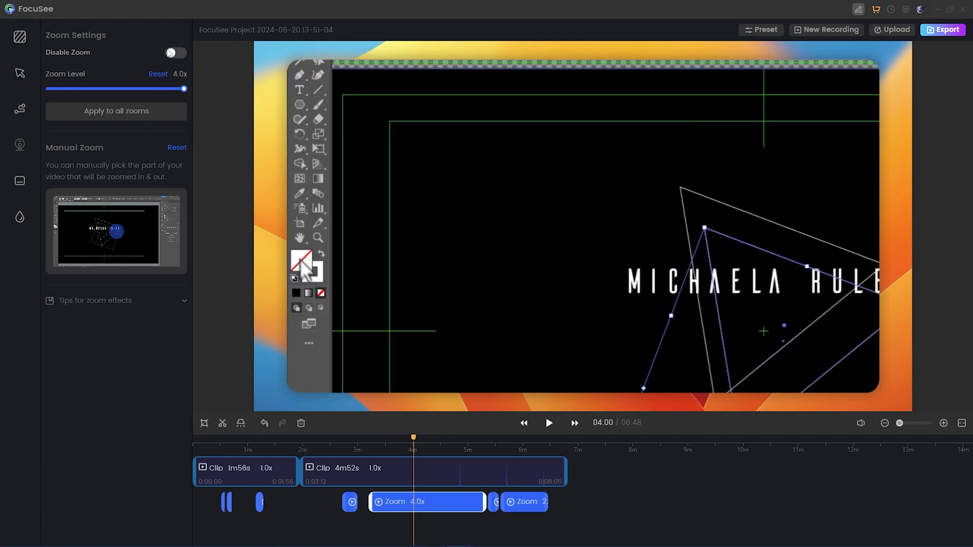
pyautogui.click(173, 53)
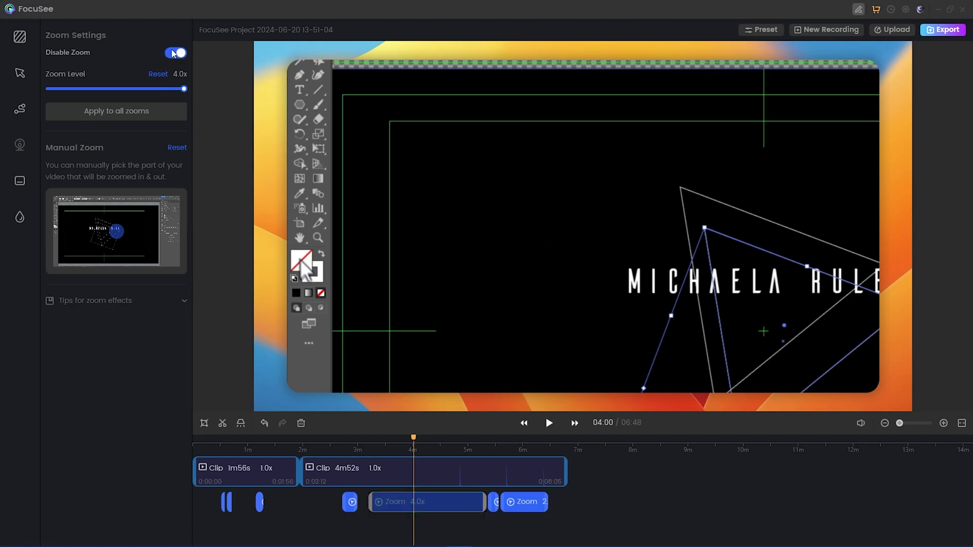
pyautogui.click(173, 53)
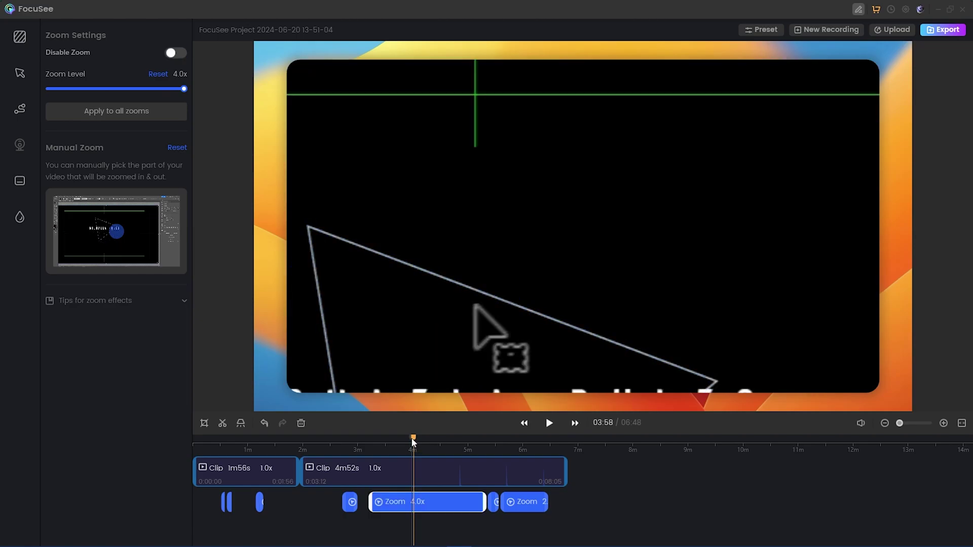
pyautogui.click(394, 435)
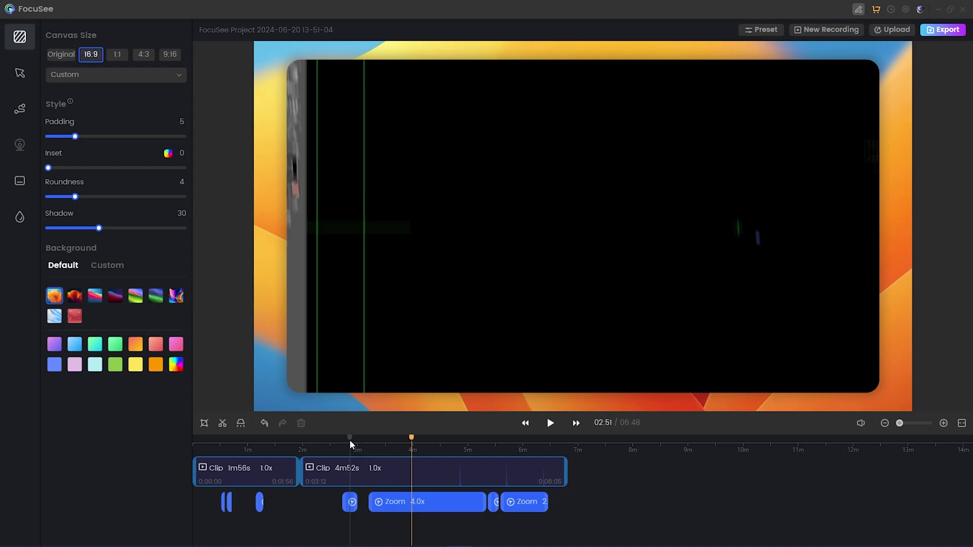
# Step: Try several default wallpapers with the frame at 02:40 in view, and apply the light blue wavy background
pyautogui.click(339, 436)
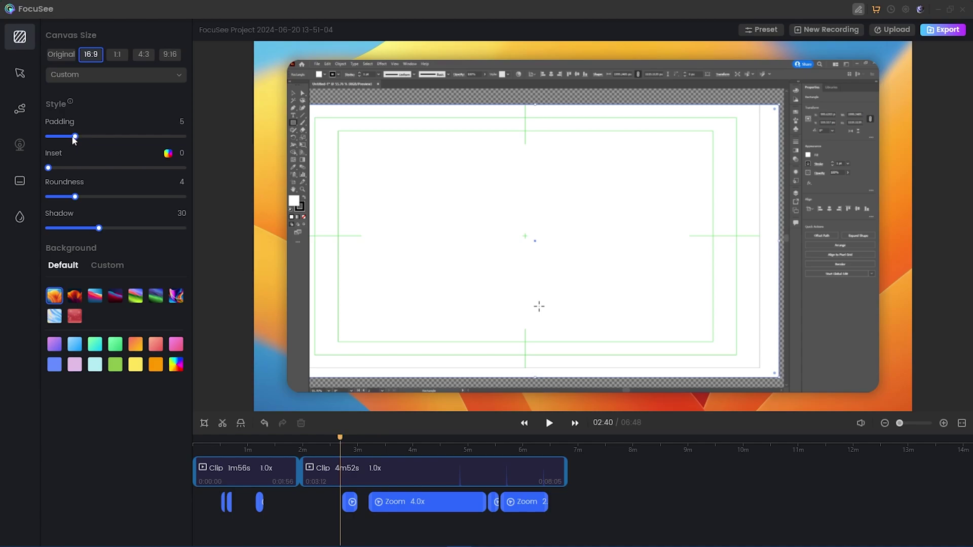
pyautogui.moveTo(73, 138)
pyautogui.mouseDown()
pyautogui.moveTo(144, 142)
pyautogui.moveTo(69, 143)
pyautogui.moveTo(77, 144)
pyautogui.mouseUp()
pyautogui.click(77, 296)
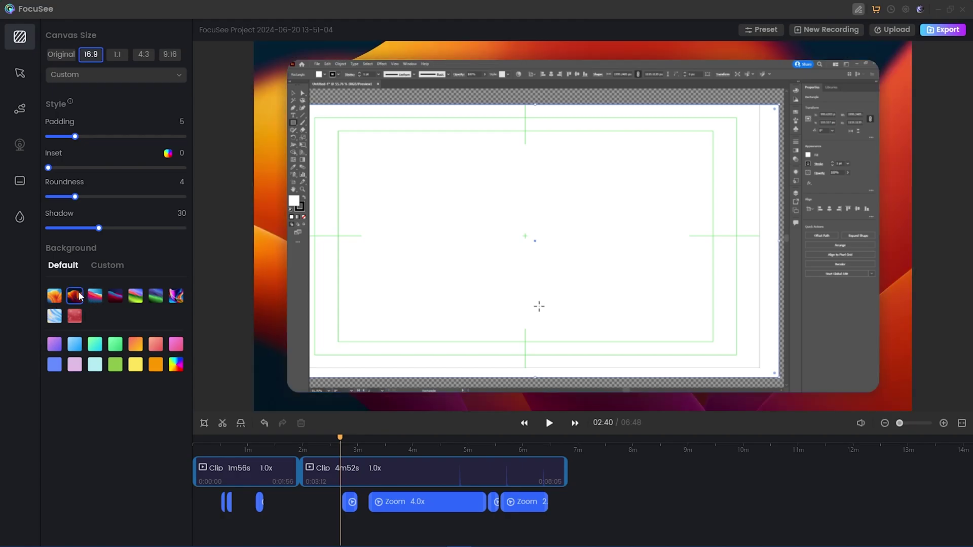
pyautogui.click(137, 298)
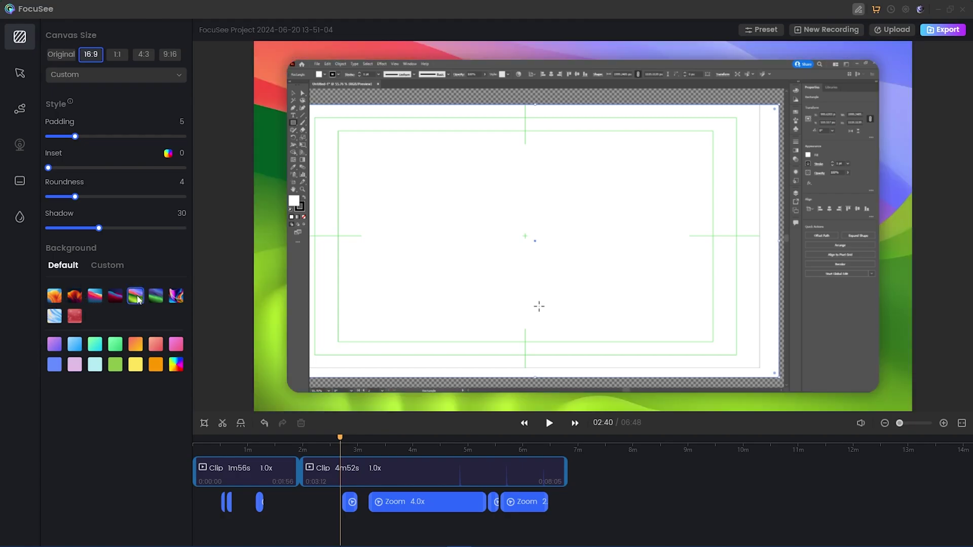
pyautogui.click(175, 302)
pyautogui.click(52, 319)
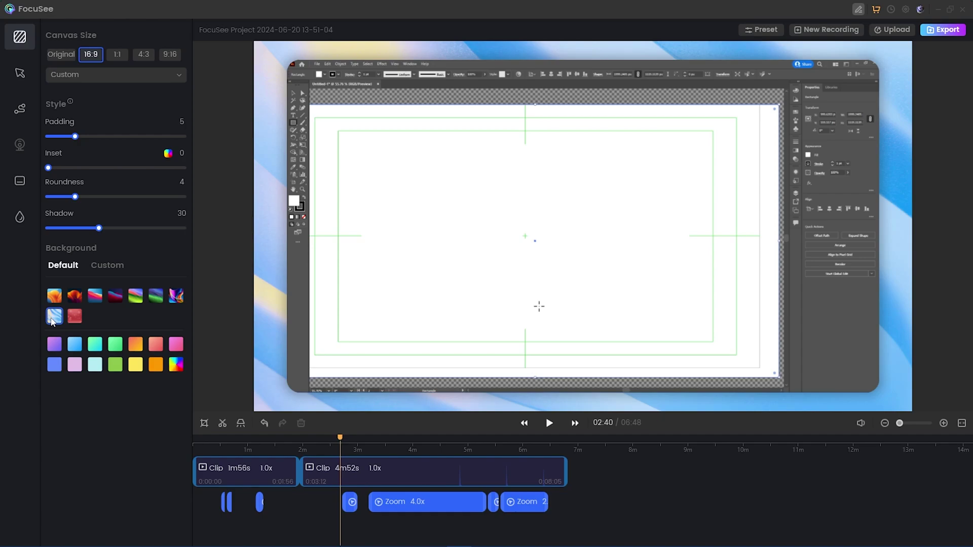
# Step: Try the solid lilac background, set a custom grey-green background colour #476660, and check the custom background image upload option
pyautogui.click(75, 368)
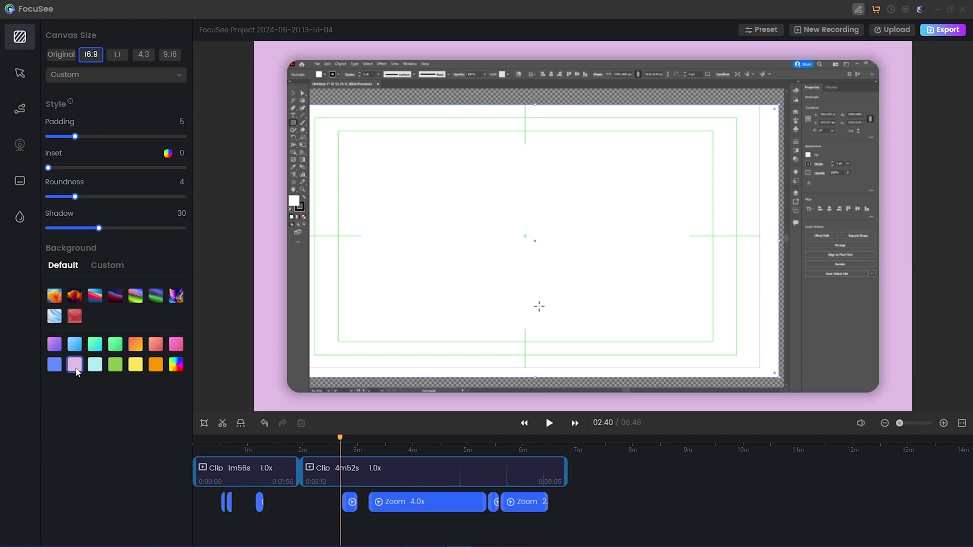
pyautogui.click(175, 365)
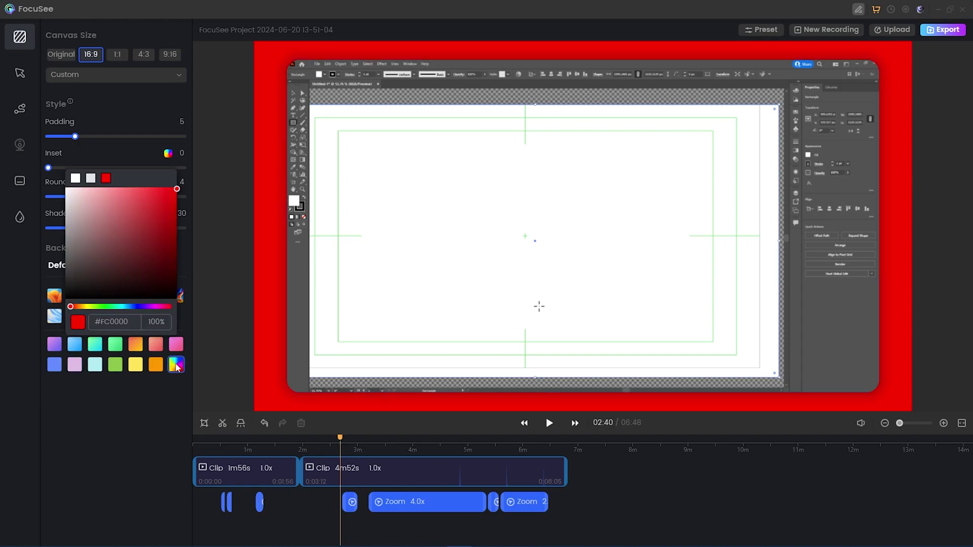
pyautogui.click(176, 365)
pyautogui.click(176, 366)
pyautogui.click(118, 307)
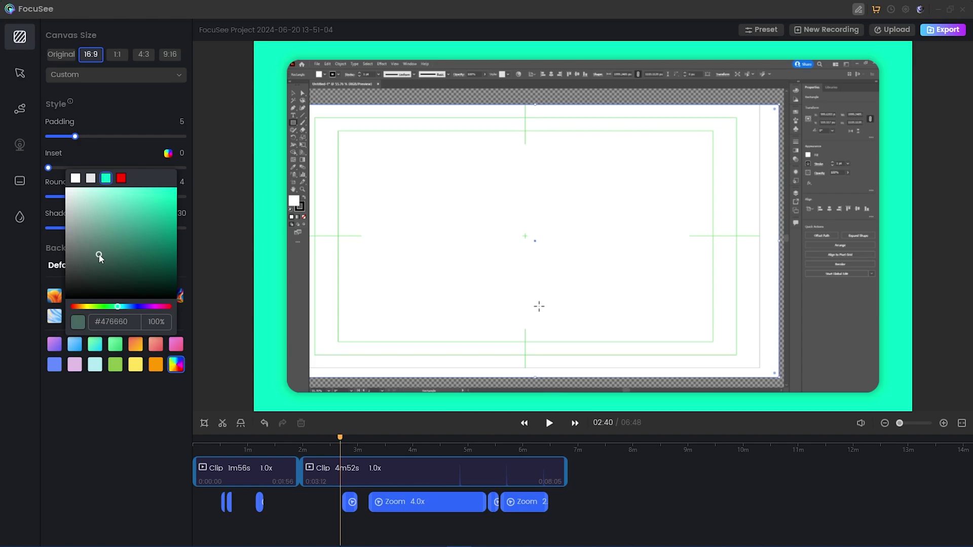
pyautogui.click(99, 254)
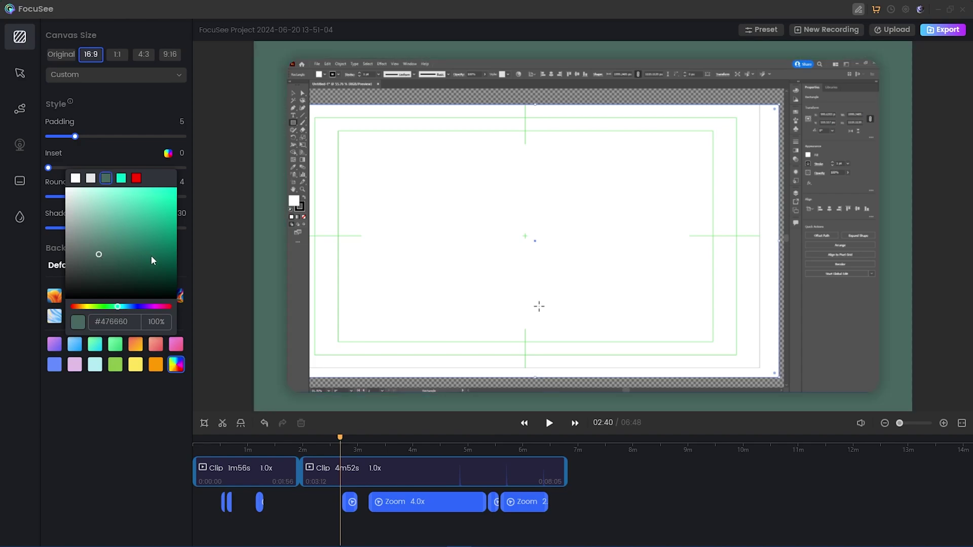
pyautogui.click(139, 419)
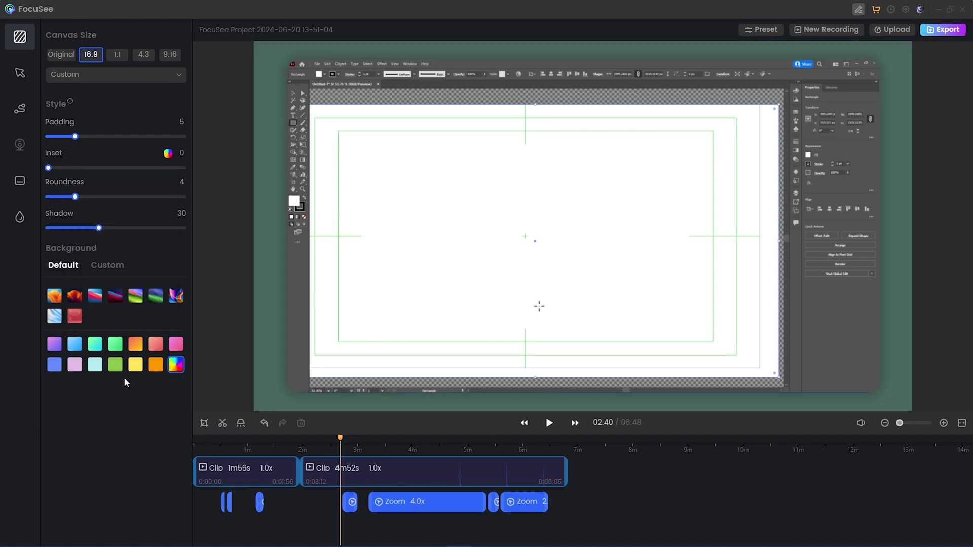
pyautogui.click(111, 266)
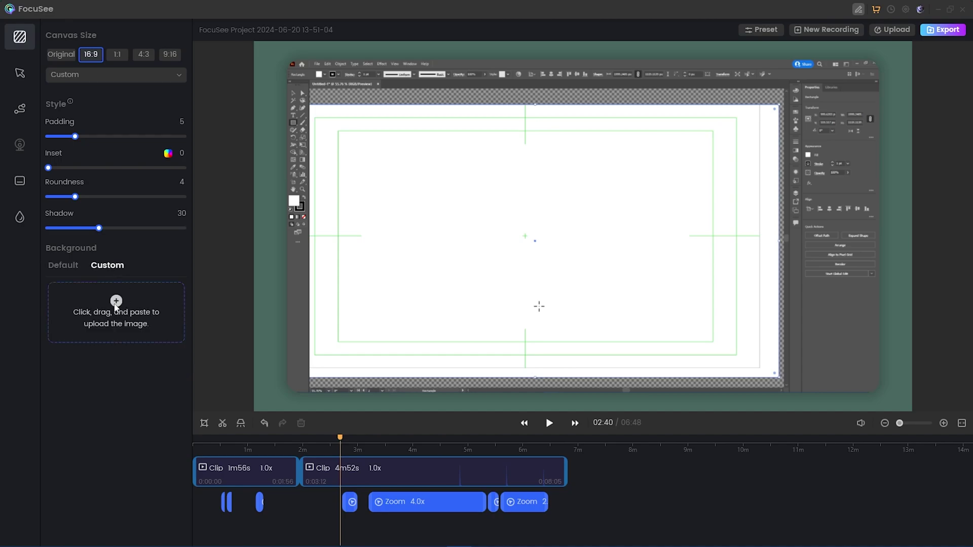
pyautogui.click(63, 265)
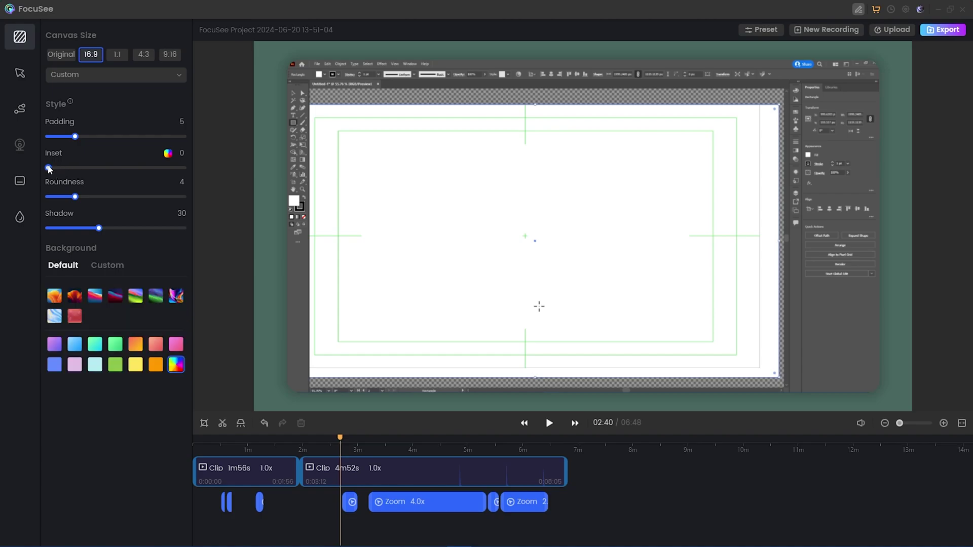
# Step: Set the video frame's inset to 55 and give it the same grey-green colour as the background
pyautogui.moveTo(48, 167); pyautogui.dragTo(172, 166)
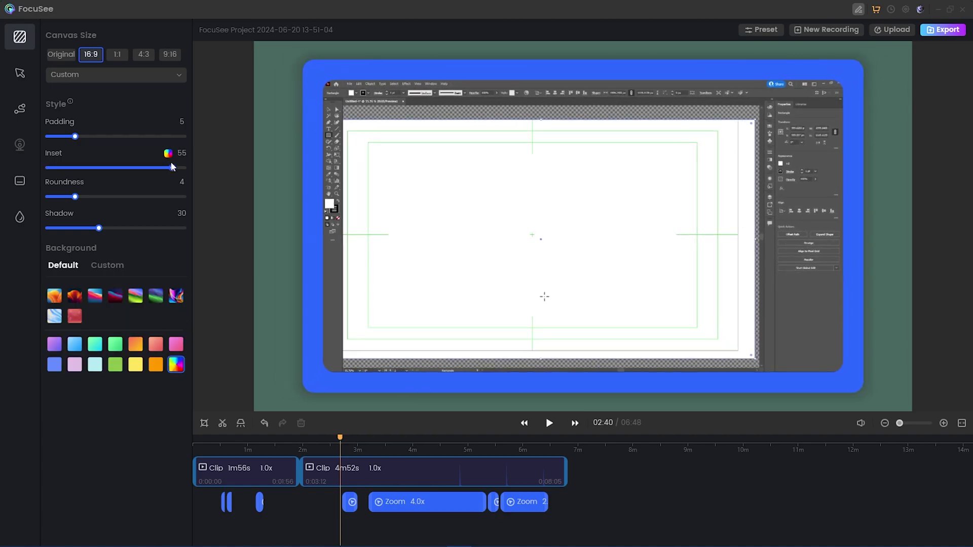
pyautogui.click(168, 153)
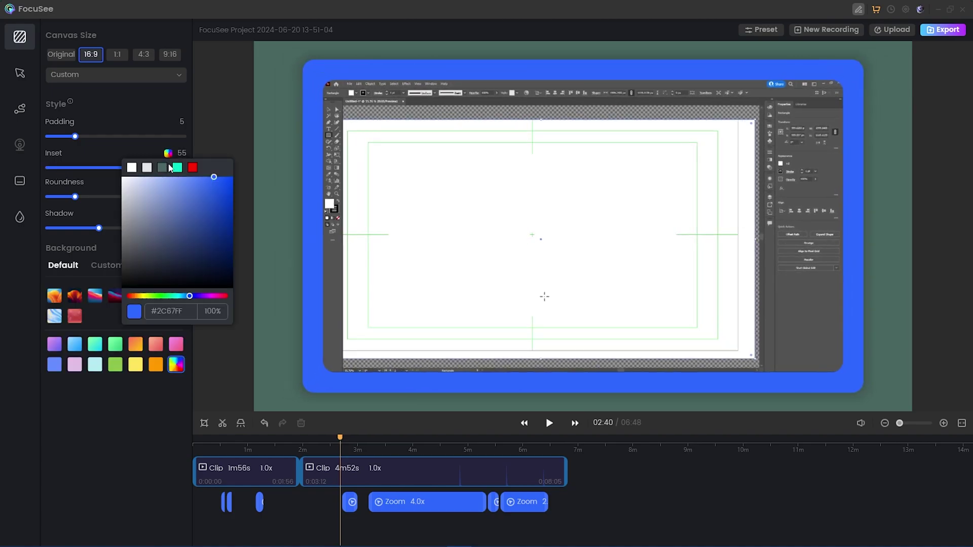
pyautogui.click(163, 168)
# Step: Set the video frame's roundness to 9 and its shadow to 80
pyautogui.click(87, 197)
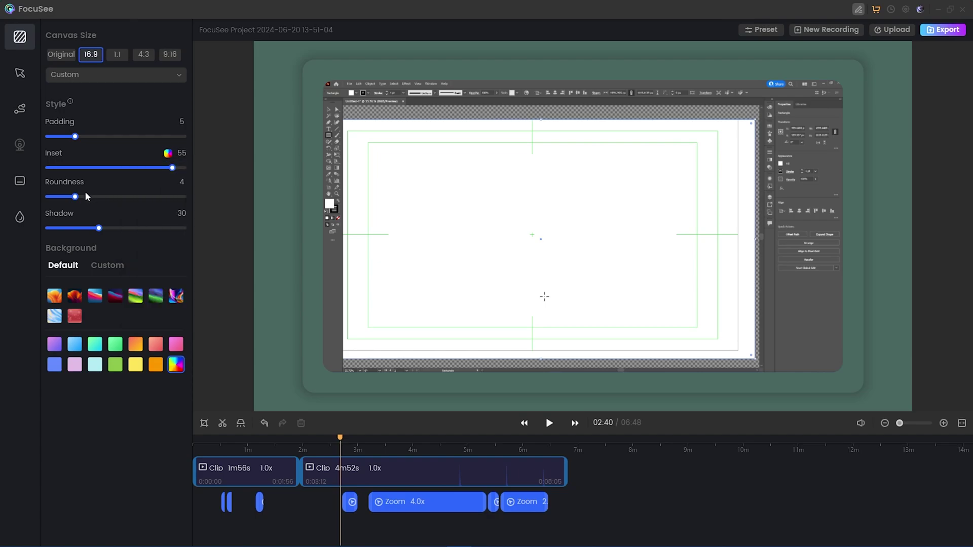
pyautogui.moveTo(74, 197); pyautogui.dragTo(110, 199)
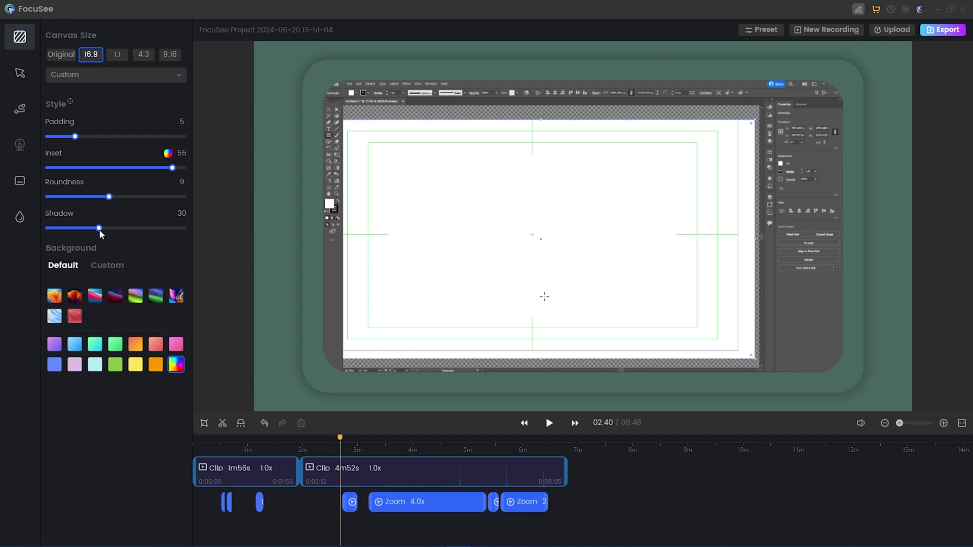
pyautogui.moveTo(99, 232); pyautogui.dragTo(208, 230)
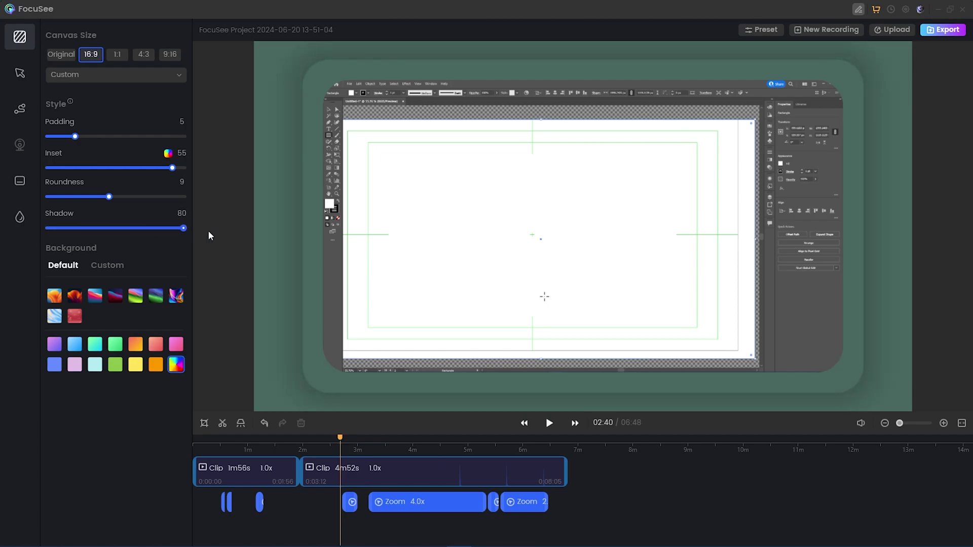
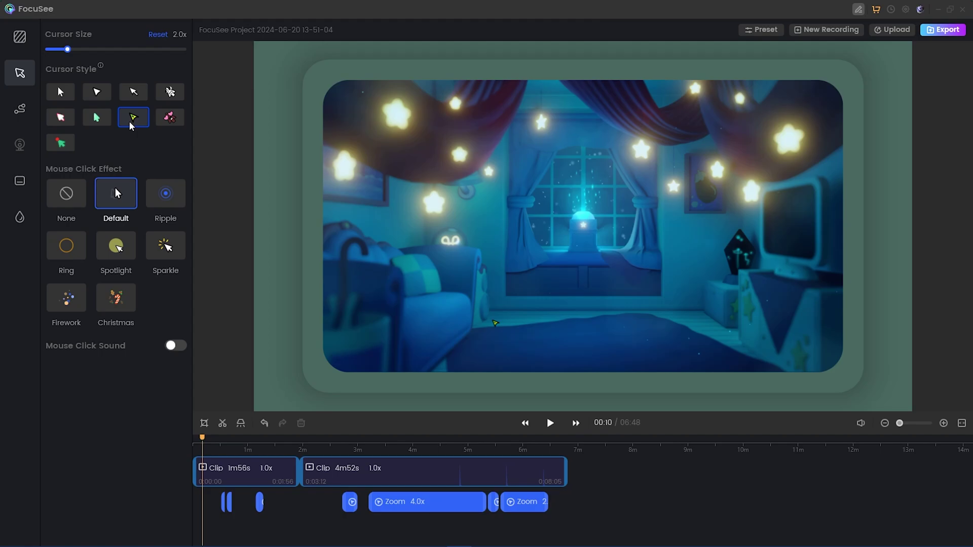
# Step: Try the green-and-red cursor style, then apply the plain white arrow at a cursor size of 2.0x
pyautogui.click(67, 146)
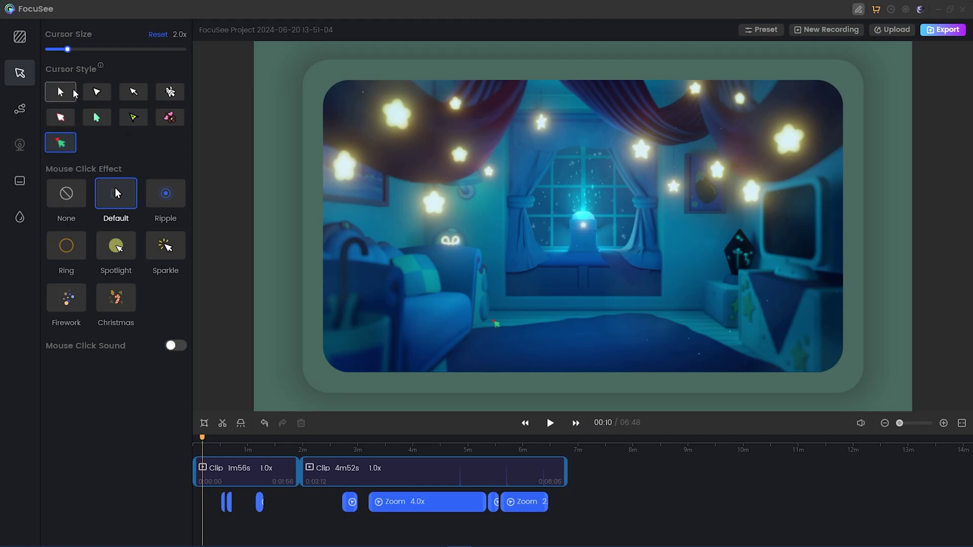
pyautogui.click(75, 93)
pyautogui.moveTo(68, 50)
pyautogui.mouseDown()
pyautogui.moveTo(164, 52)
pyautogui.moveTo(48, 50)
pyautogui.moveTo(67, 50)
pyautogui.mouseUp()
# Step: Try the Ripple, Spotlight and Ring mouse click effects, and apply the Christmas effect
pyautogui.click(165, 193)
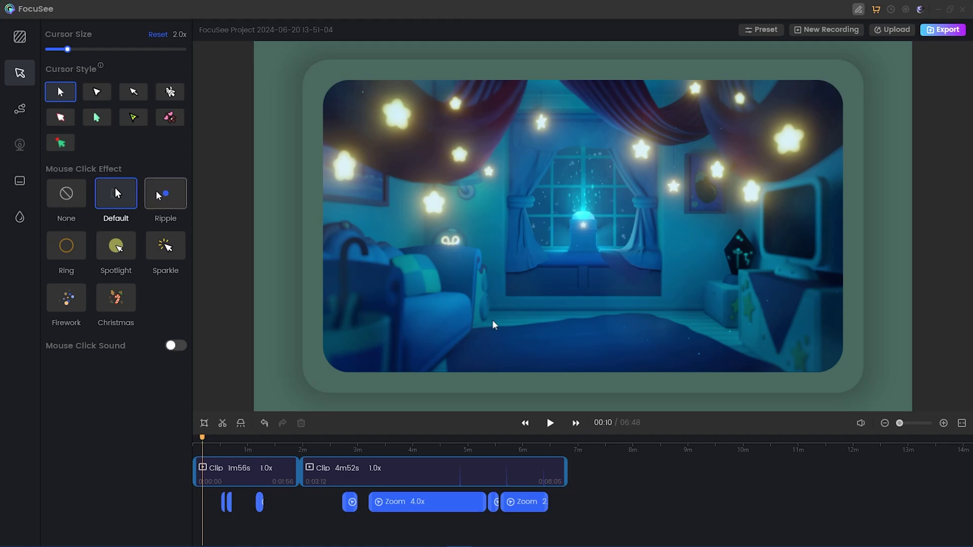
pyautogui.click(118, 247)
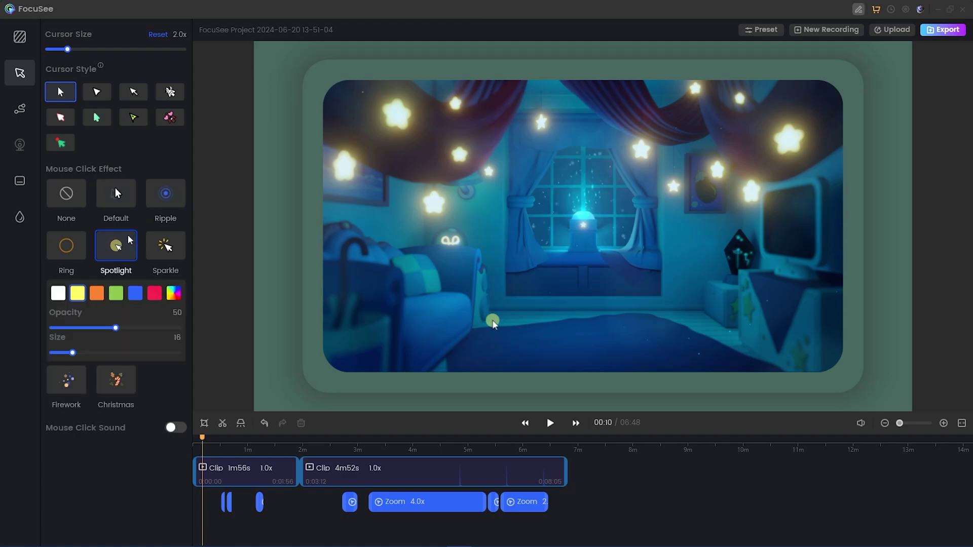
pyautogui.click(69, 247)
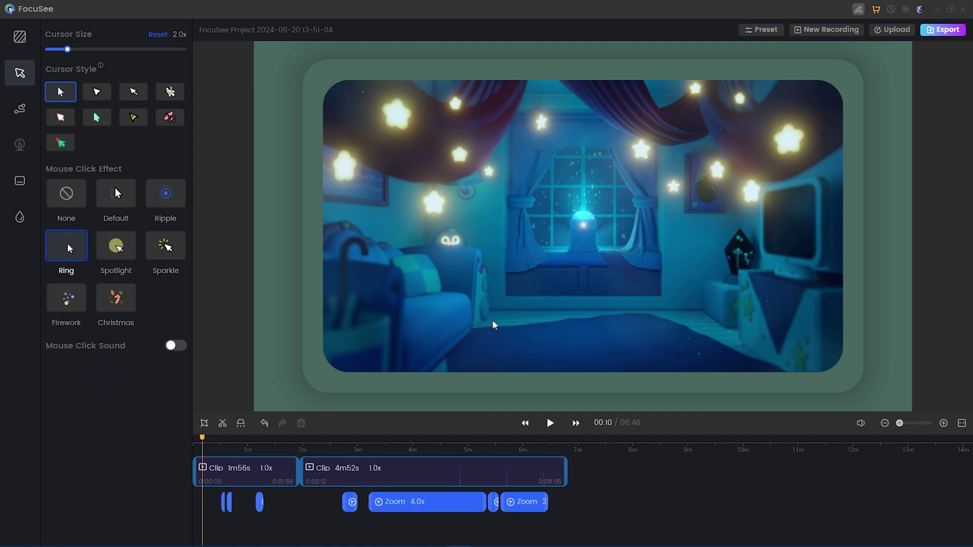
pyautogui.click(131, 311)
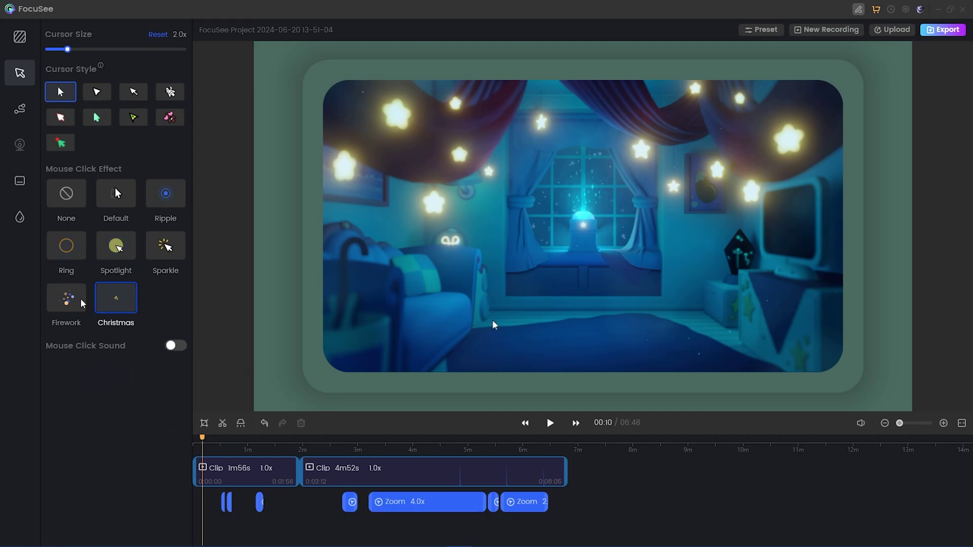
# Step: Enable the mouse click sound, try the Hard and Soft options, and set it to Crisp at volume 100
pyautogui.click(172, 350)
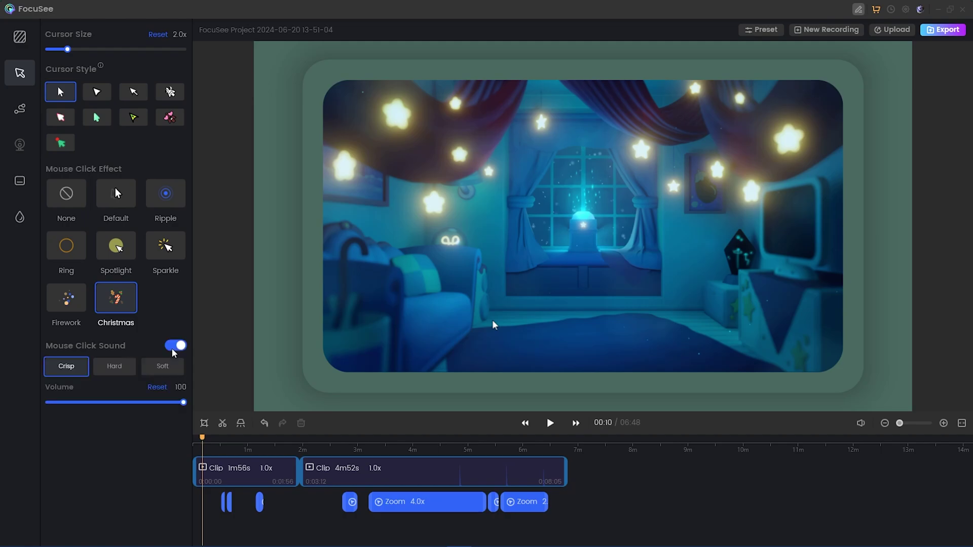
pyautogui.click(114, 373)
pyautogui.click(146, 373)
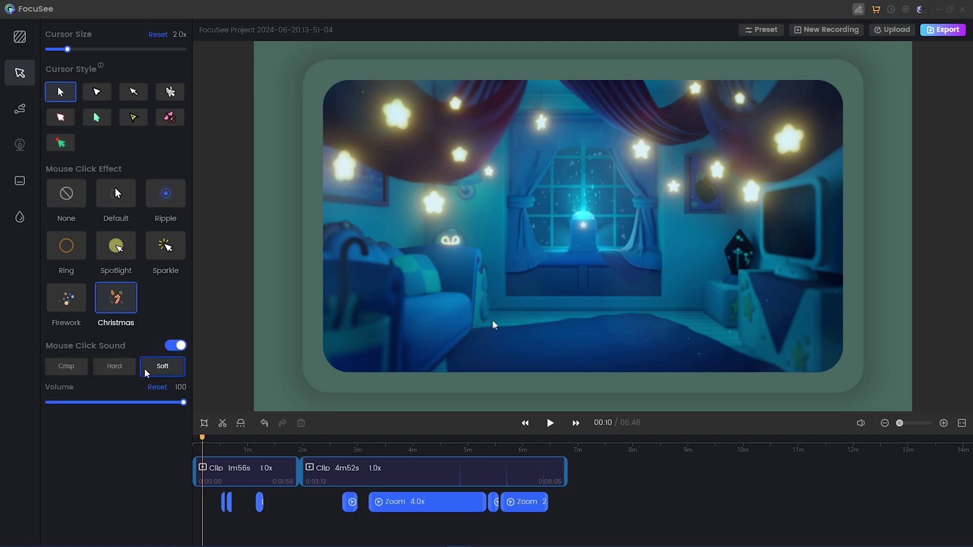
pyautogui.moveTo(184, 403)
pyautogui.mouseDown()
pyautogui.moveTo(116, 403)
pyautogui.moveTo(187, 405)
pyautogui.mouseUp()
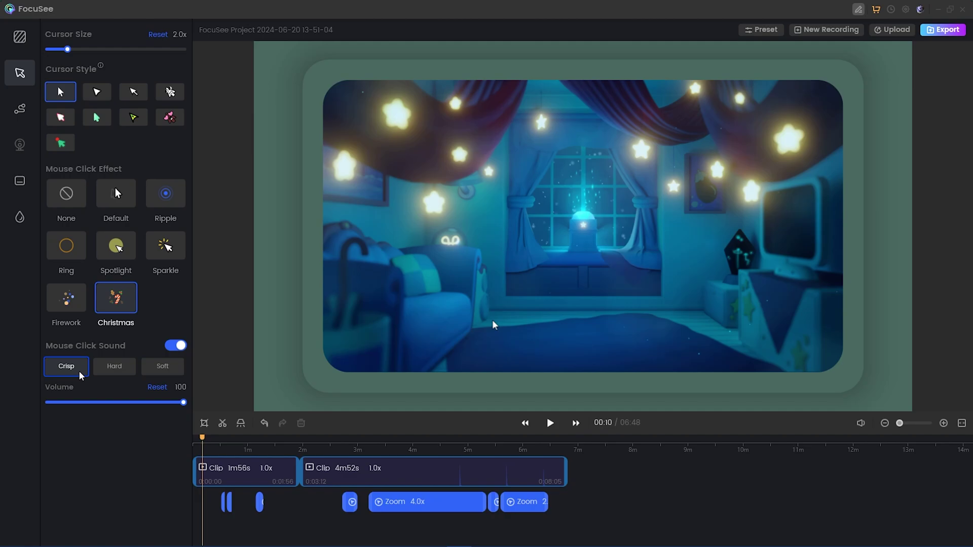
# Step: Set the motion blur to 40 for Screen Zoom-in, 45 for Screen Moving and 4 for Cursor Movement
pyautogui.click(29, 115)
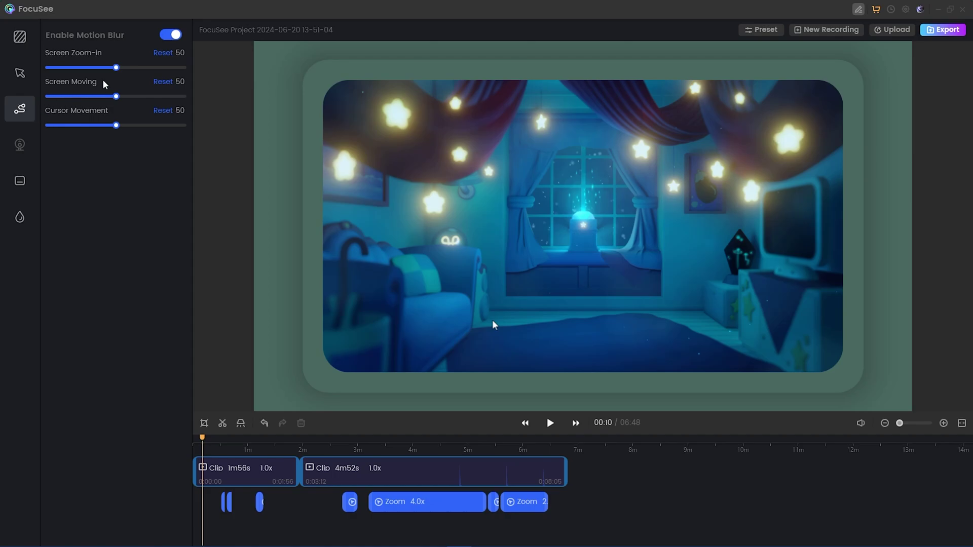
pyautogui.moveTo(116, 70); pyautogui.dragTo(75, 68)
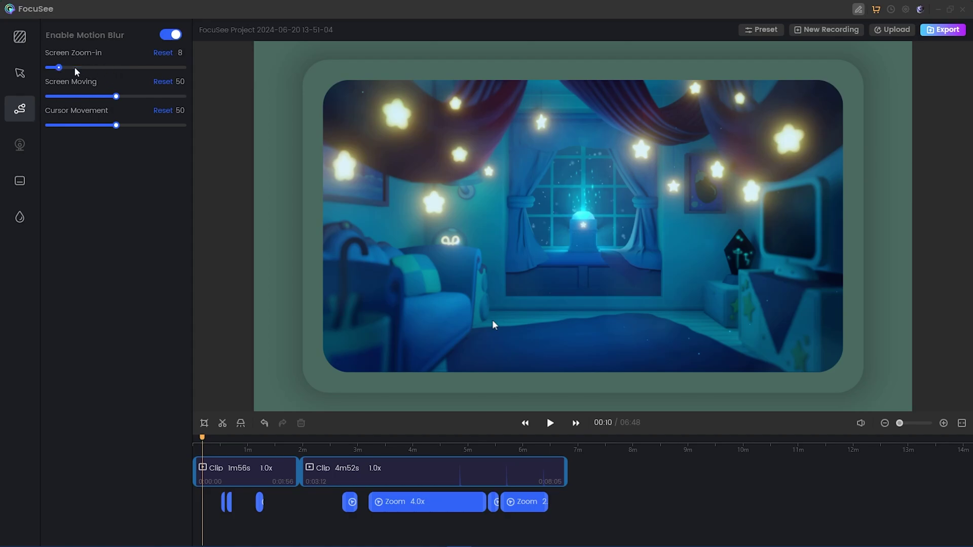
pyautogui.click(102, 68)
pyautogui.moveTo(116, 99); pyautogui.dragTo(71, 129)
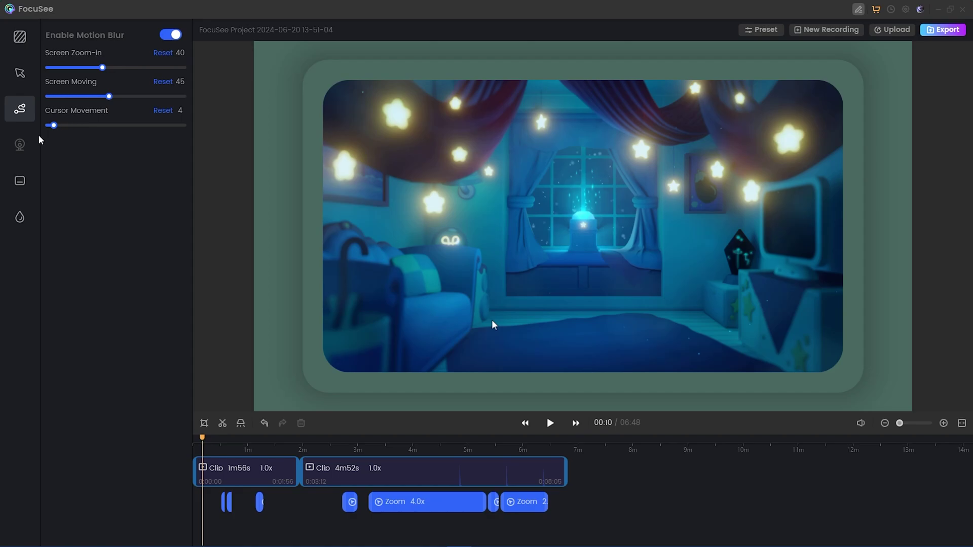
# Step: Open the camera settings and turn Show Camera off and on again
pyautogui.click(19, 147)
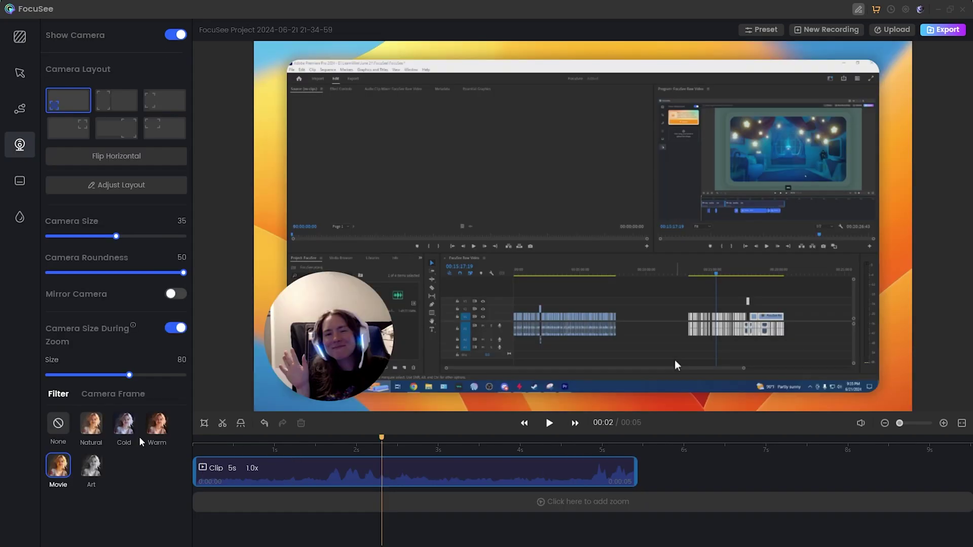
pyautogui.click(176, 36)
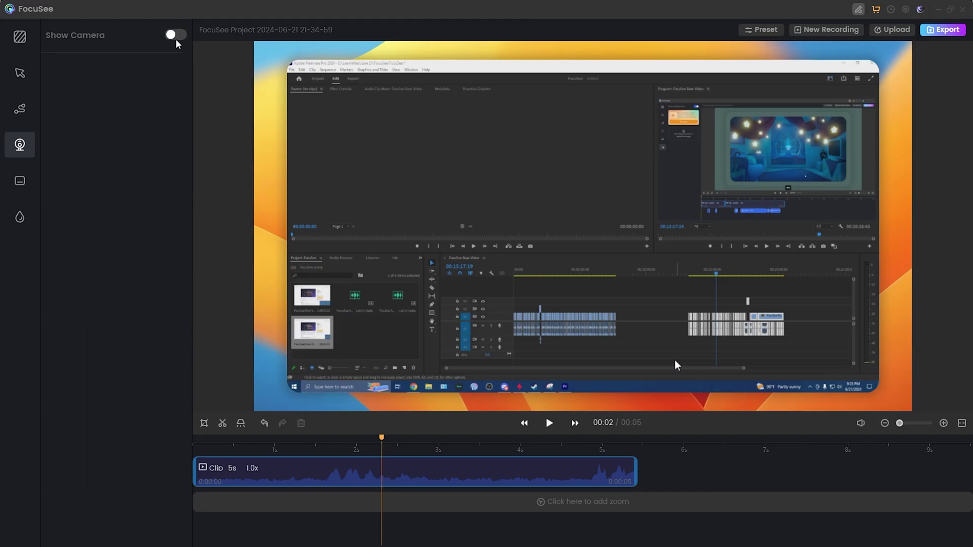
pyautogui.click(176, 40)
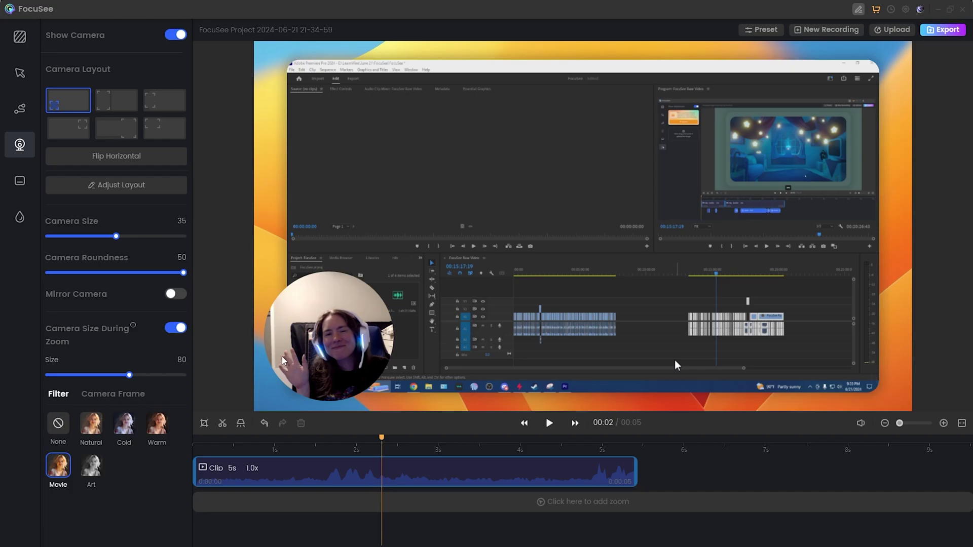
# Step: Try the side-by-side and overlapping portrait camera layouts, and flip the overlapping one horizontally
pyautogui.click(112, 110)
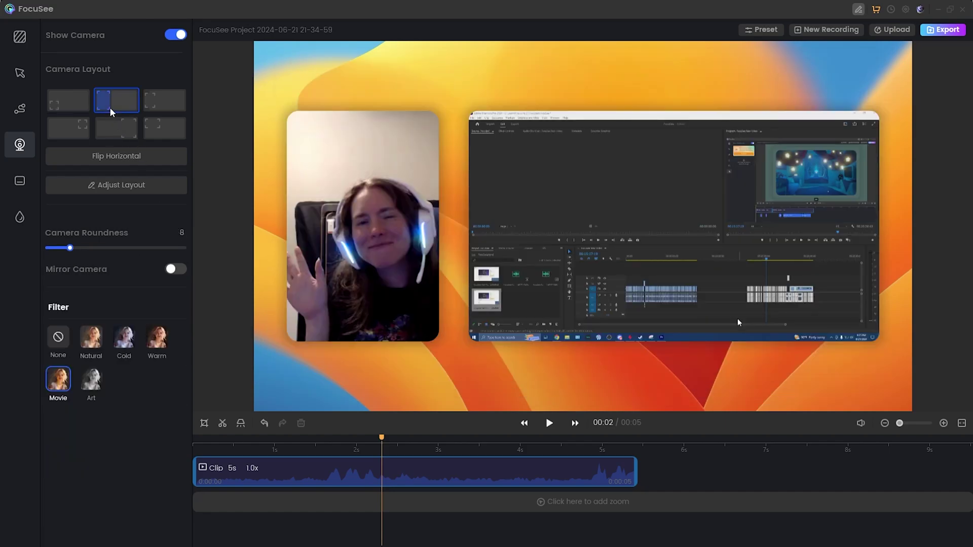
pyautogui.click(151, 108)
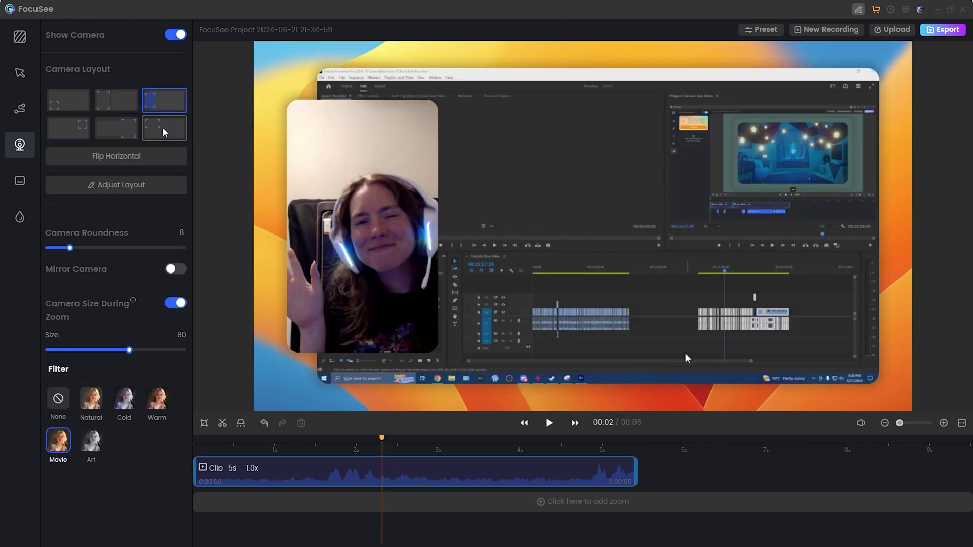
pyautogui.click(158, 166)
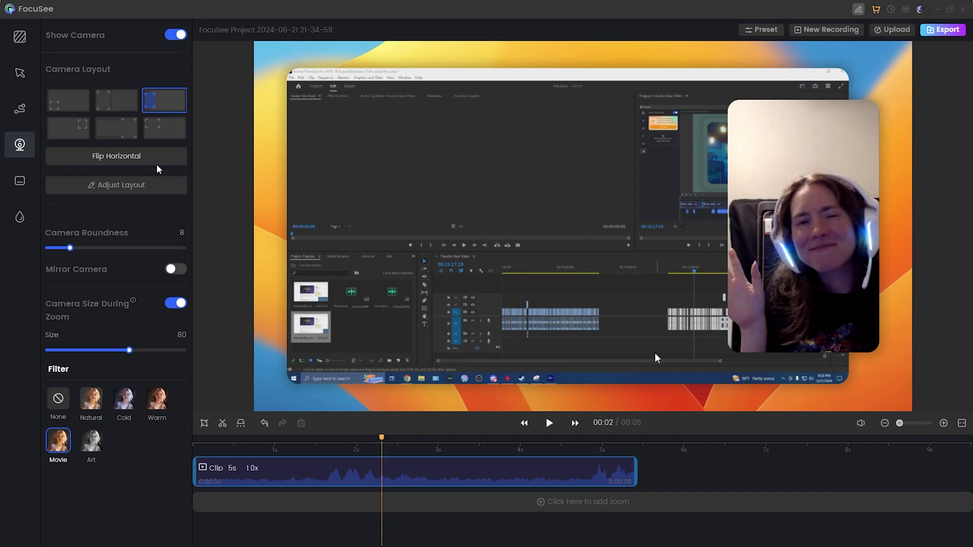
# Step: Apply a custom layout with the camera in the canvas's upper-right corner, then restore the circular lower-left camera preset
pyautogui.click(144, 192)
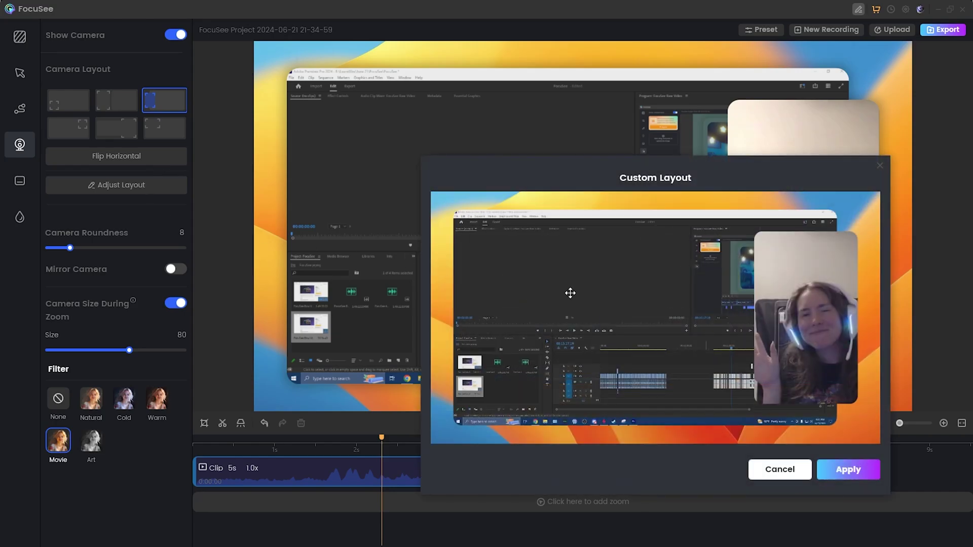
pyautogui.moveTo(780, 316); pyautogui.dragTo(789, 320)
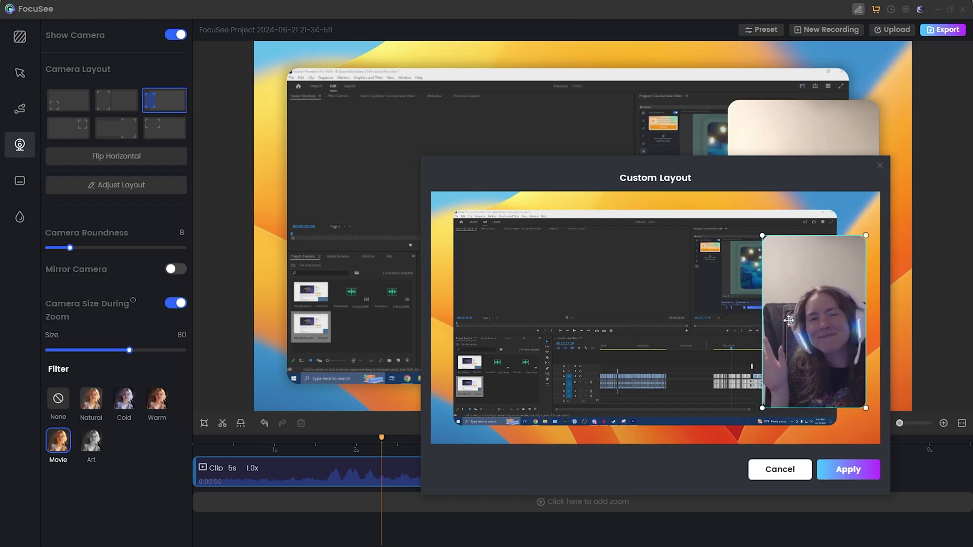
pyautogui.moveTo(818, 370); pyautogui.dragTo(832, 327)
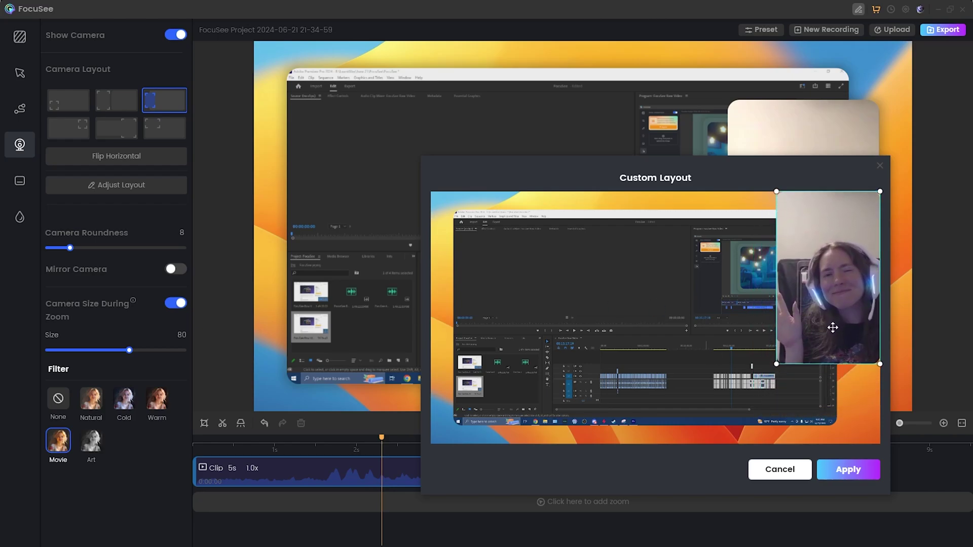
pyautogui.click(847, 475)
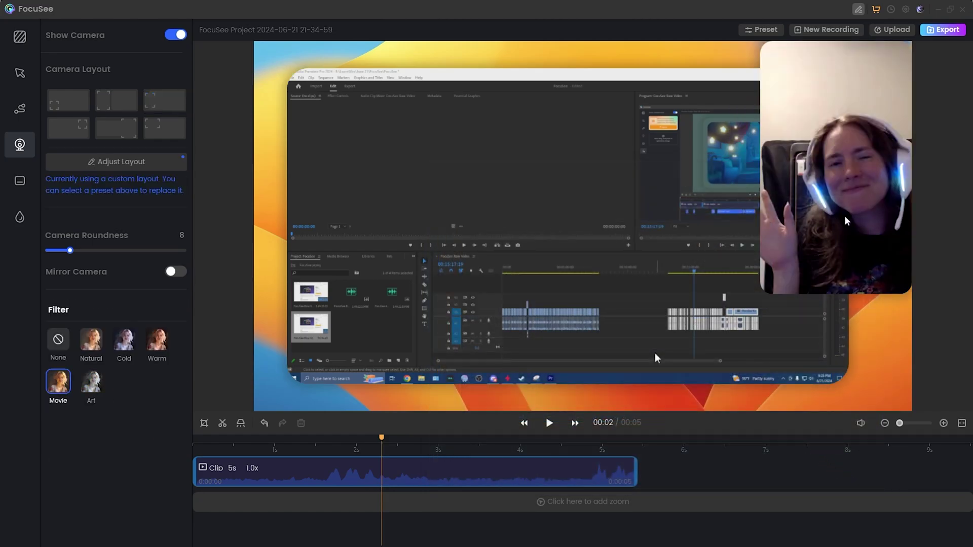
pyautogui.click(69, 104)
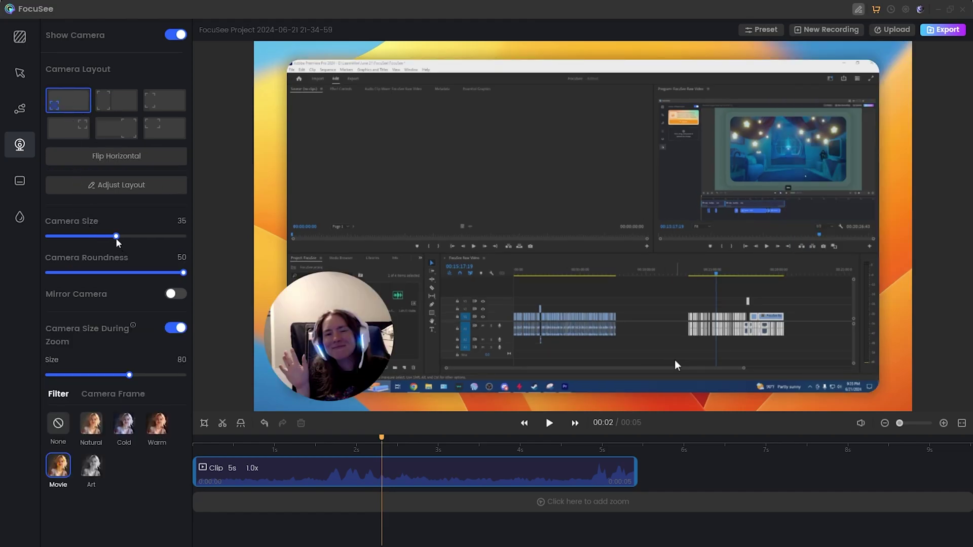
# Step: Set the camera size to 23 with a roundness of 50, and turn Mirror Camera on and off again
pyautogui.moveTo(116, 237); pyautogui.dragTo(62, 238)
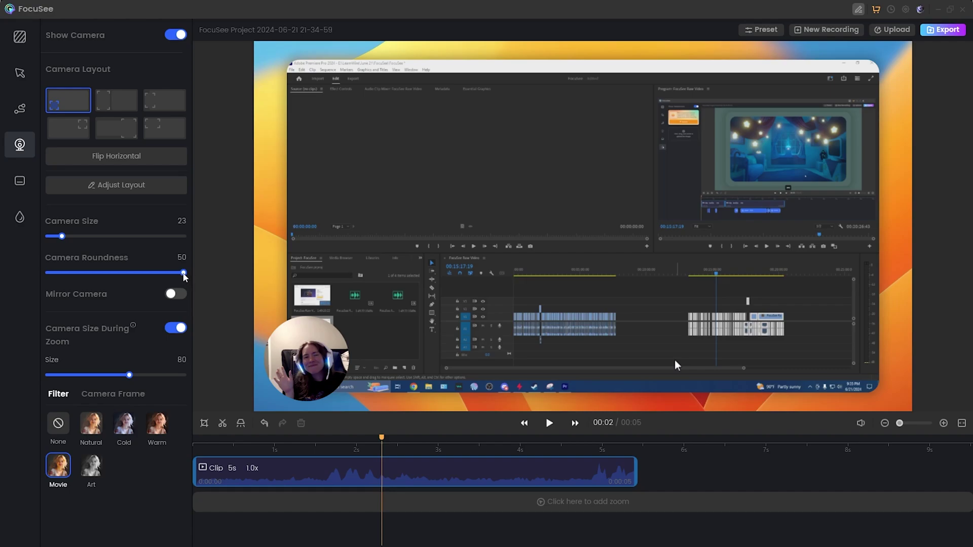
pyautogui.moveTo(183, 276); pyautogui.dragTo(203, 290)
pyautogui.click(171, 298)
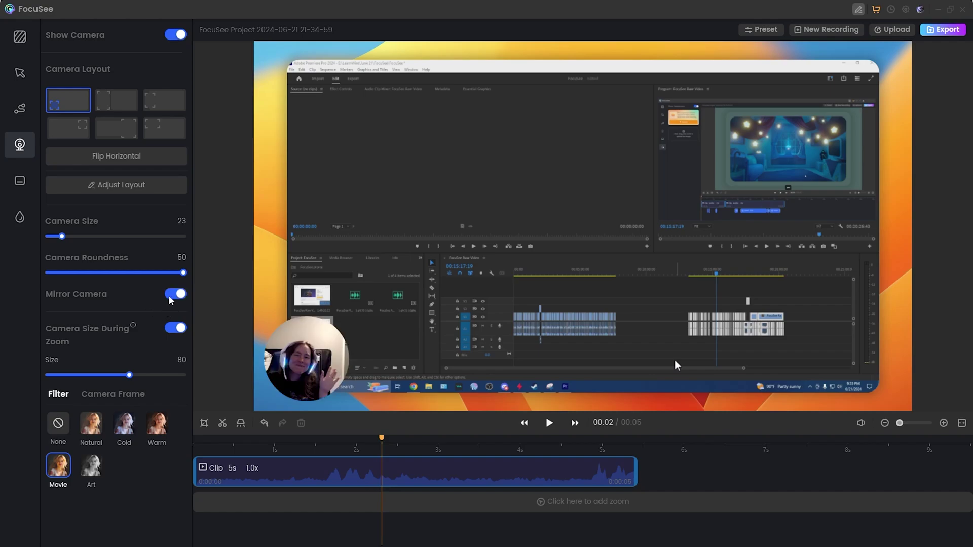
pyautogui.click(171, 298)
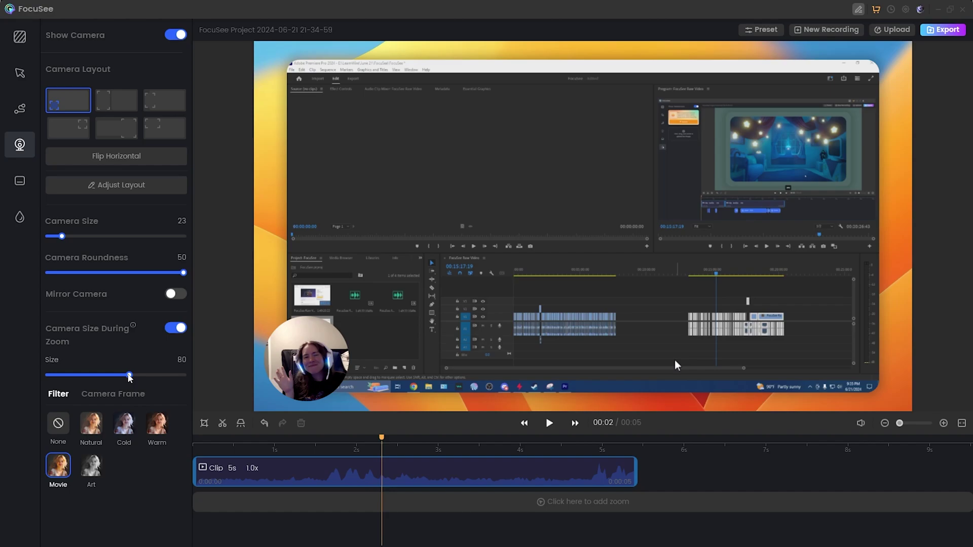
# Step: Apply the Warm filter to the camera and try the Gradient, Stars and Christmas camera frames
pyautogui.click(150, 422)
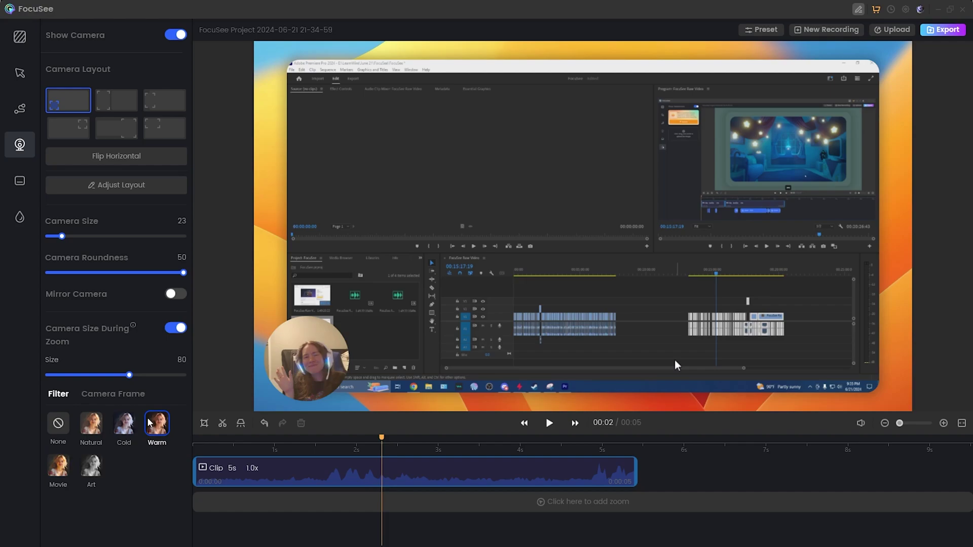
pyautogui.click(94, 404)
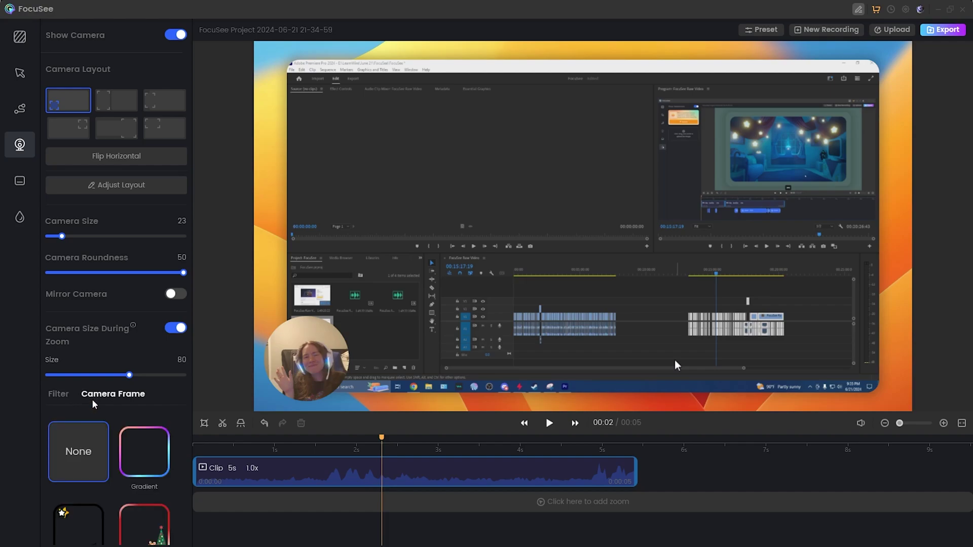
pyautogui.scroll(-1, 116, 442)
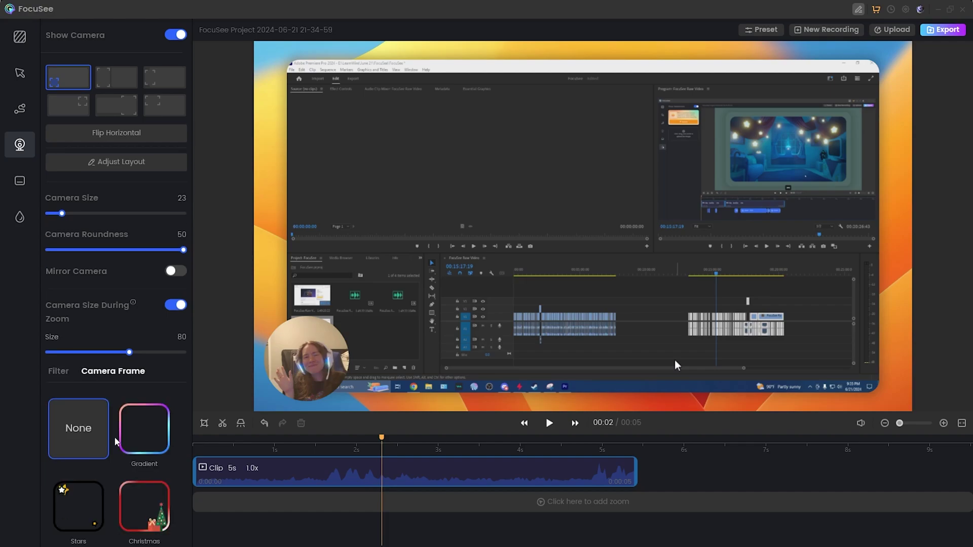
pyautogui.click(125, 441)
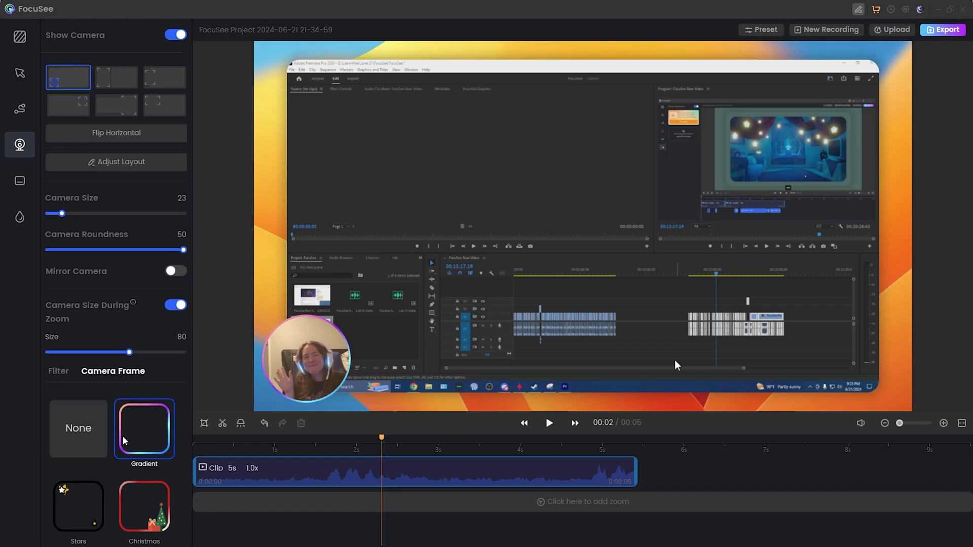
pyautogui.click(88, 497)
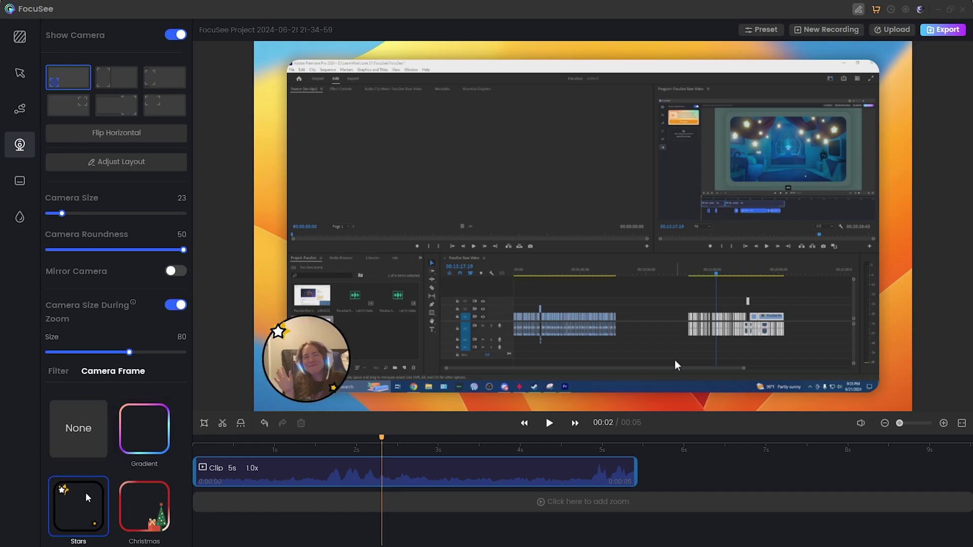
pyautogui.click(135, 499)
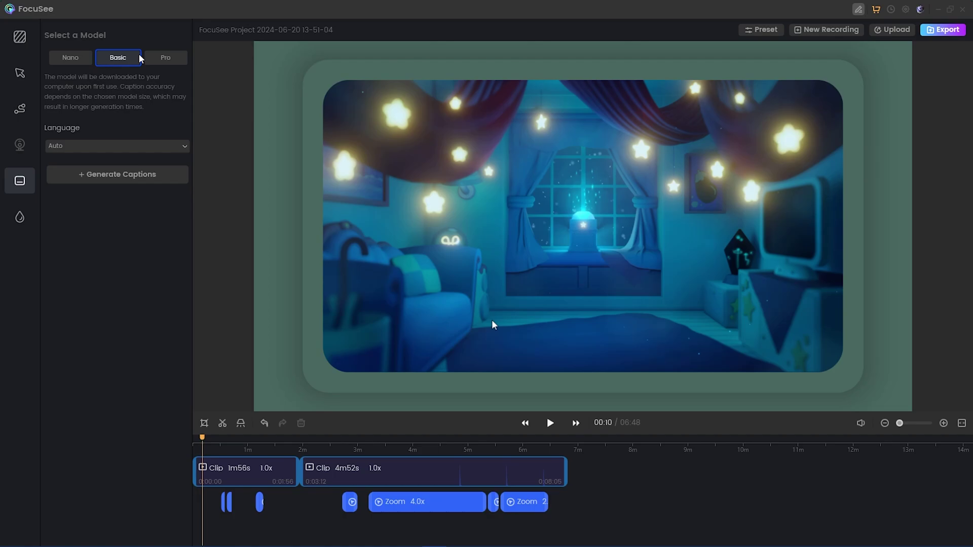
# Step: Compare the caption models, generate English captions with the Basic model, and look through the caption list
pyautogui.click(82, 57)
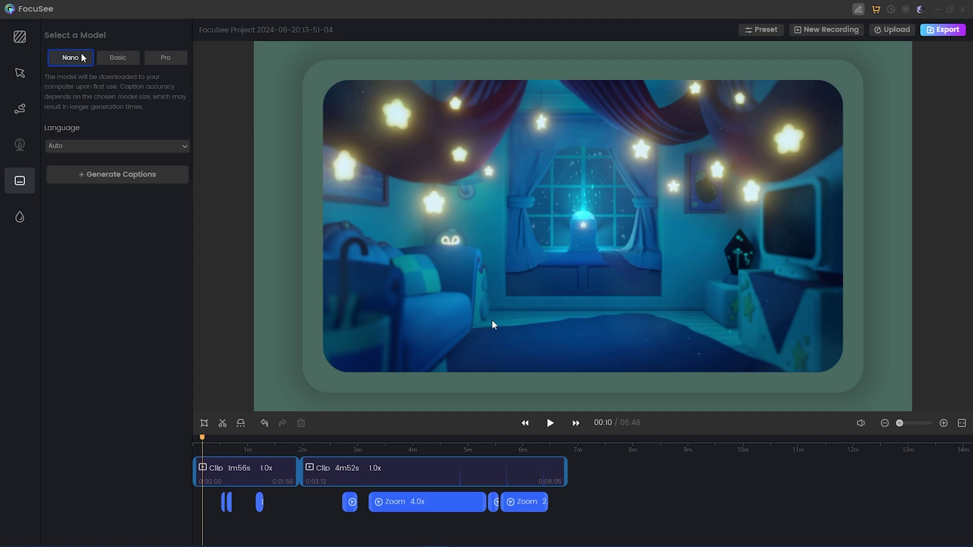
pyautogui.click(124, 58)
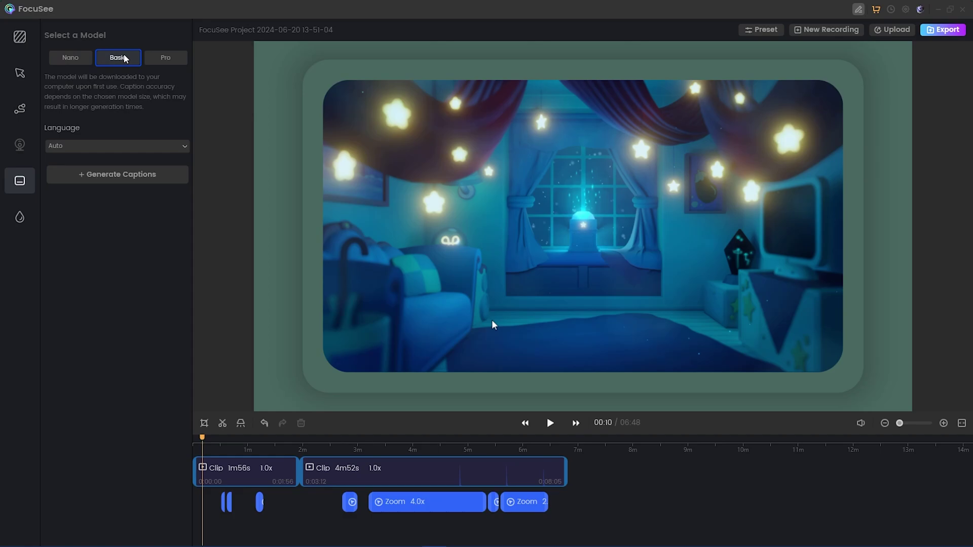
pyautogui.click(163, 65)
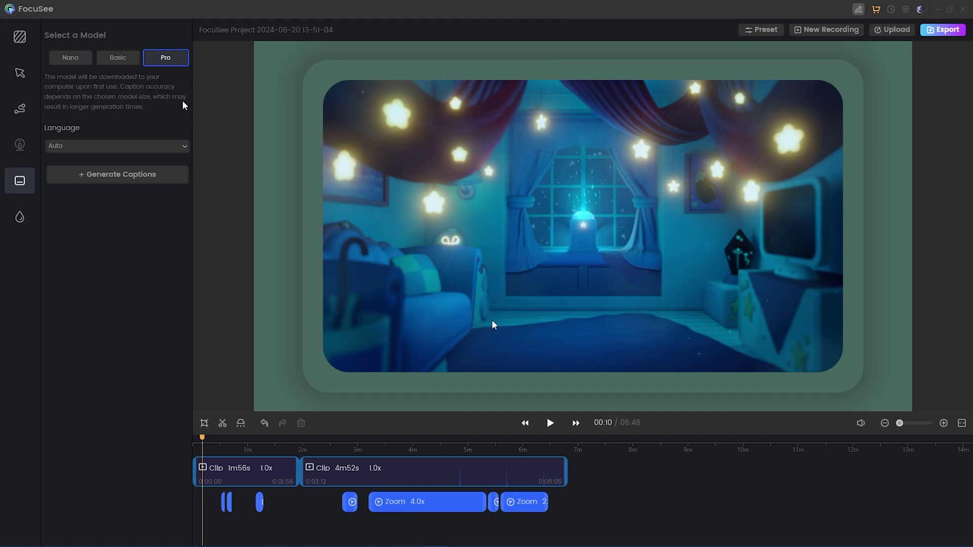
pyautogui.click(186, 148)
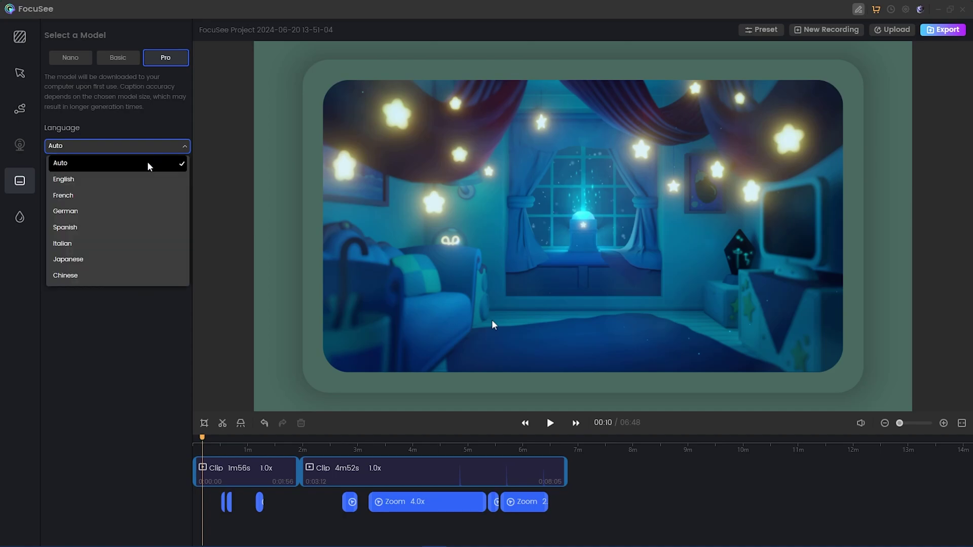
pyautogui.click(132, 180)
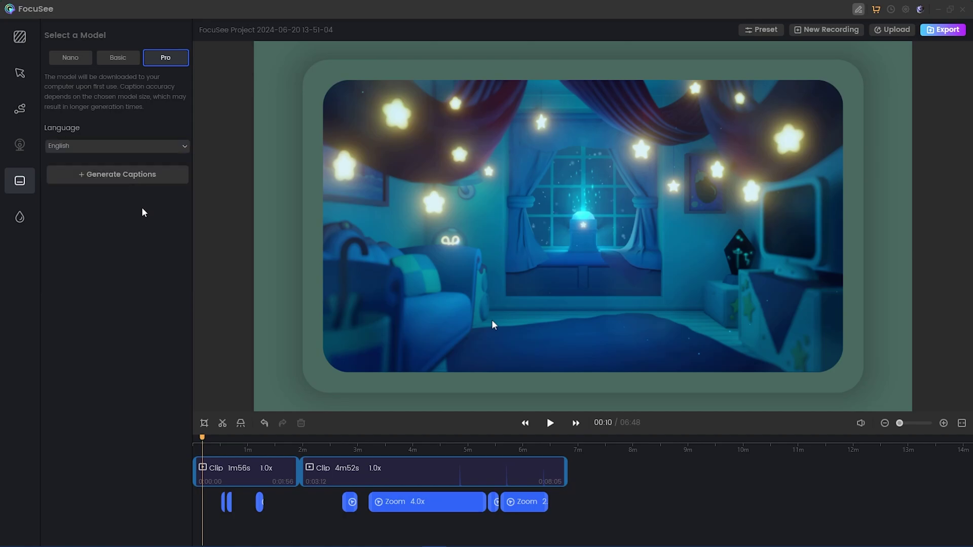
pyautogui.click(118, 59)
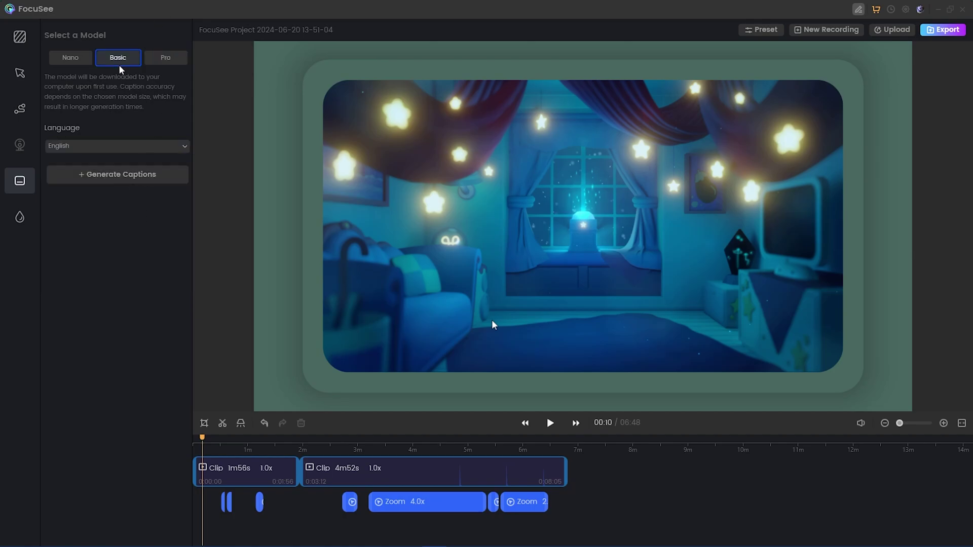
pyautogui.click(165, 179)
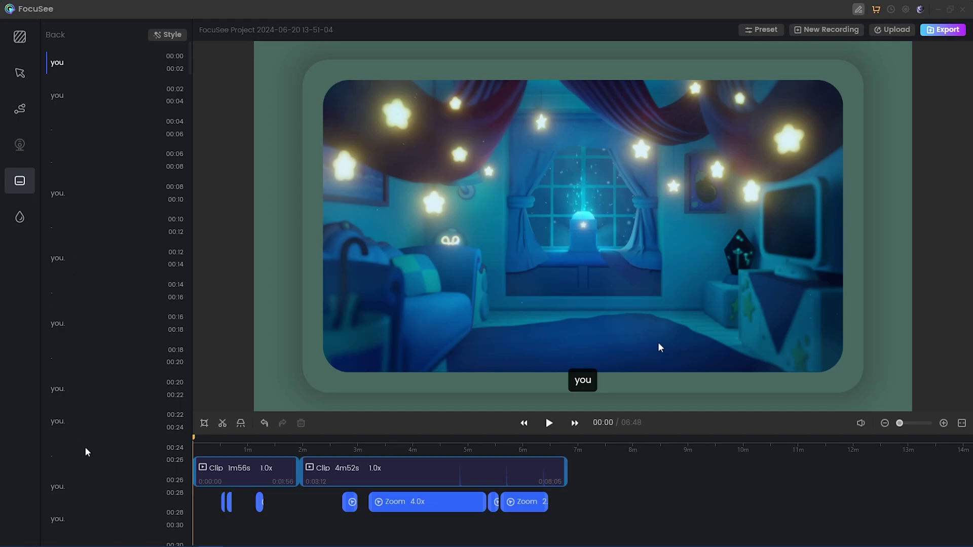
pyautogui.scroll(-4, 85, 447)
pyautogui.scroll(-12, 106, 456)
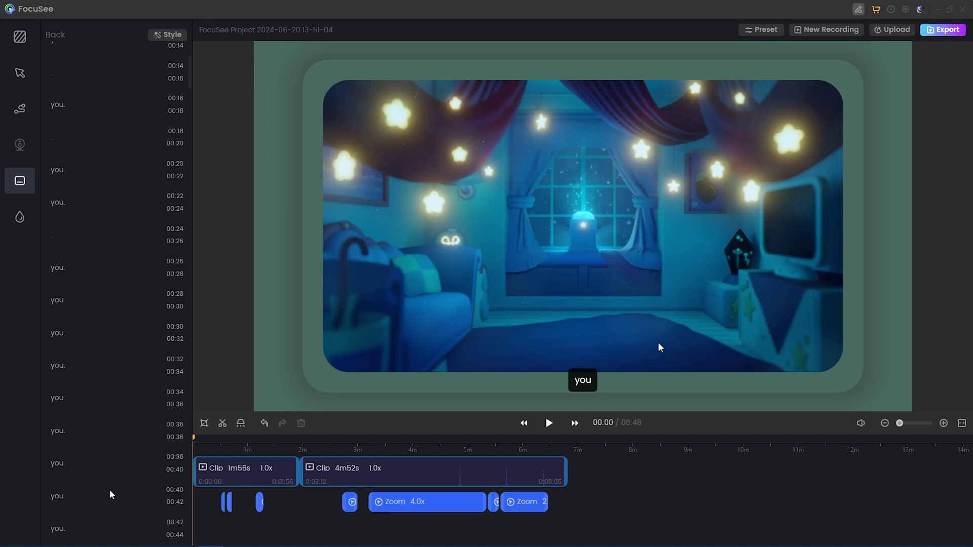
pyautogui.scroll(-20, 104, 466)
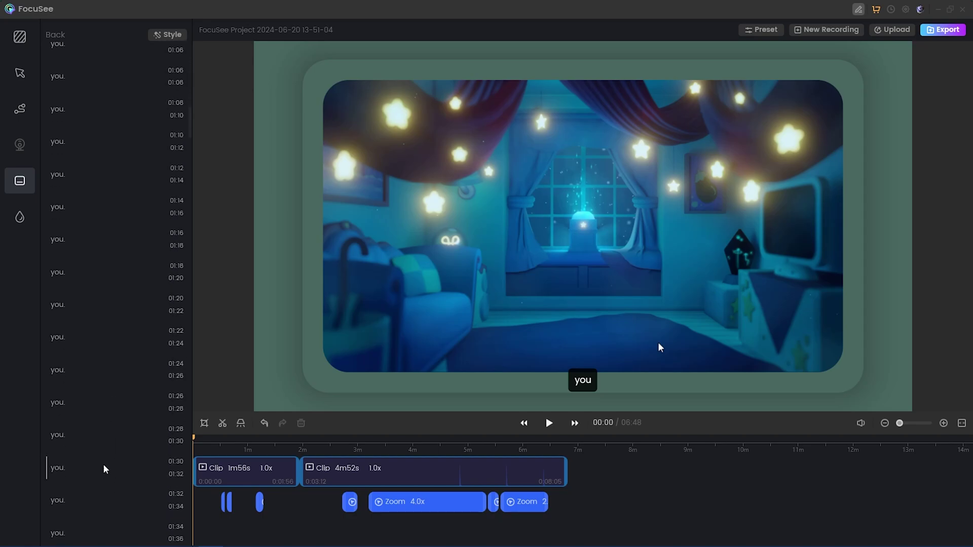
pyautogui.moveTo(190, 252); pyautogui.dragTo(205, 49)
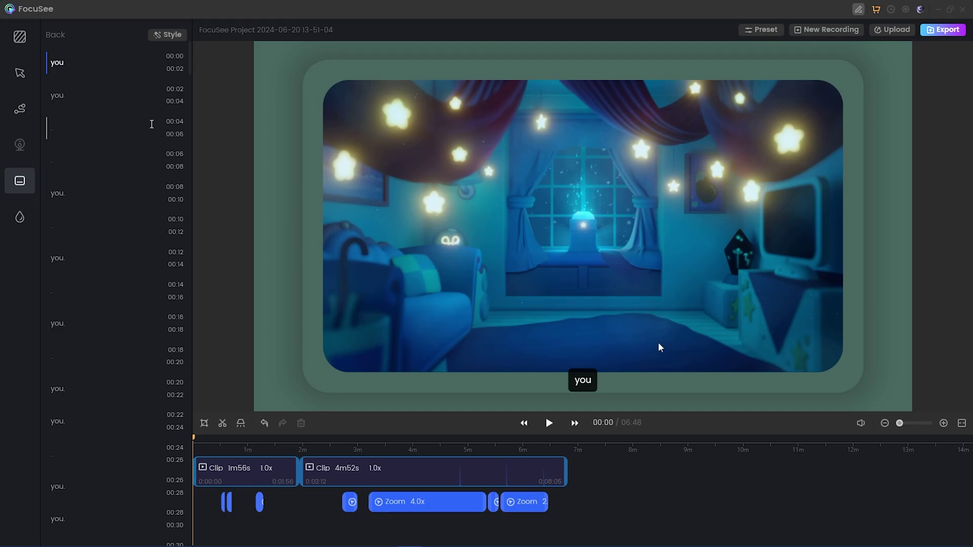
# Step: Set the caption font size to 16 and the spacing to 0, trying the Middle and Top positions before choosing Bottom
pyautogui.click(163, 36)
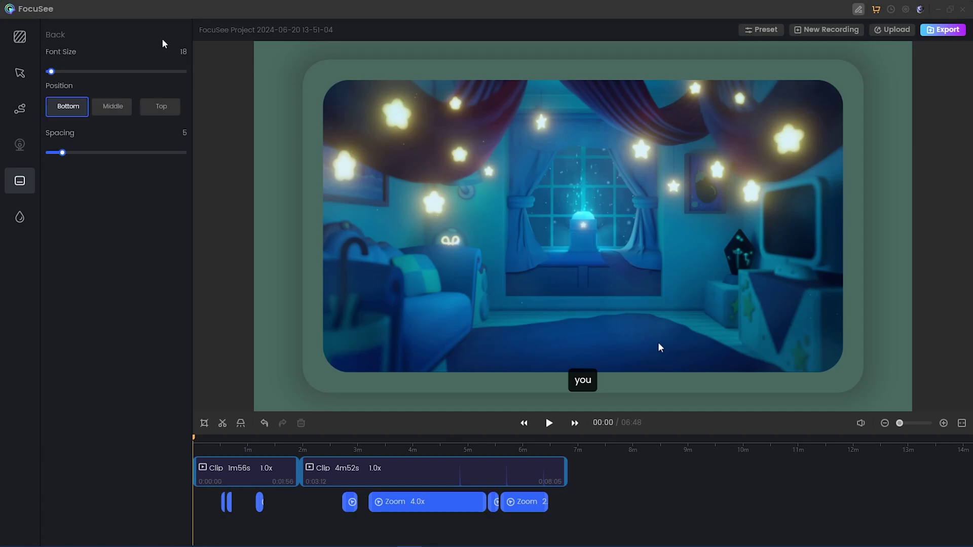
pyautogui.moveTo(50, 71); pyautogui.dragTo(48, 71)
pyautogui.click(111, 111)
pyautogui.click(169, 111)
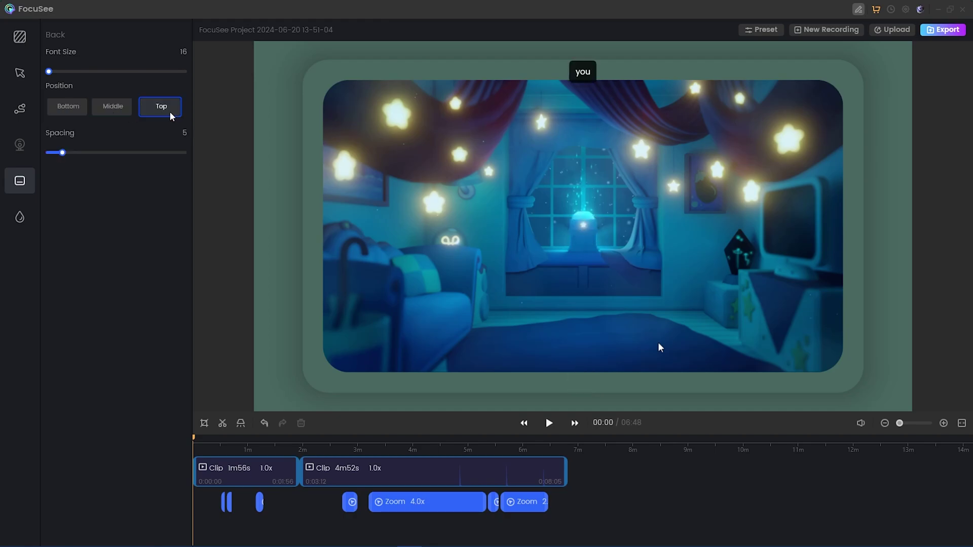
pyautogui.moveTo(62, 152); pyautogui.dragTo(50, 153)
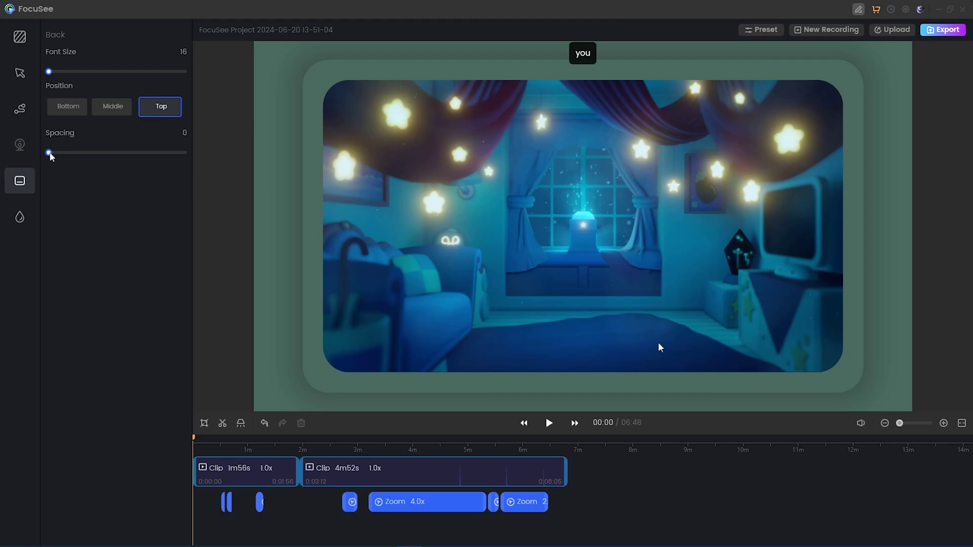
pyautogui.moveTo(49, 153); pyautogui.dragTo(172, 153)
pyautogui.click(68, 107)
# Step: Check the watermark settings, return to the canvas settings and save the current style as a preset named "Whee"
pyautogui.click(20, 215)
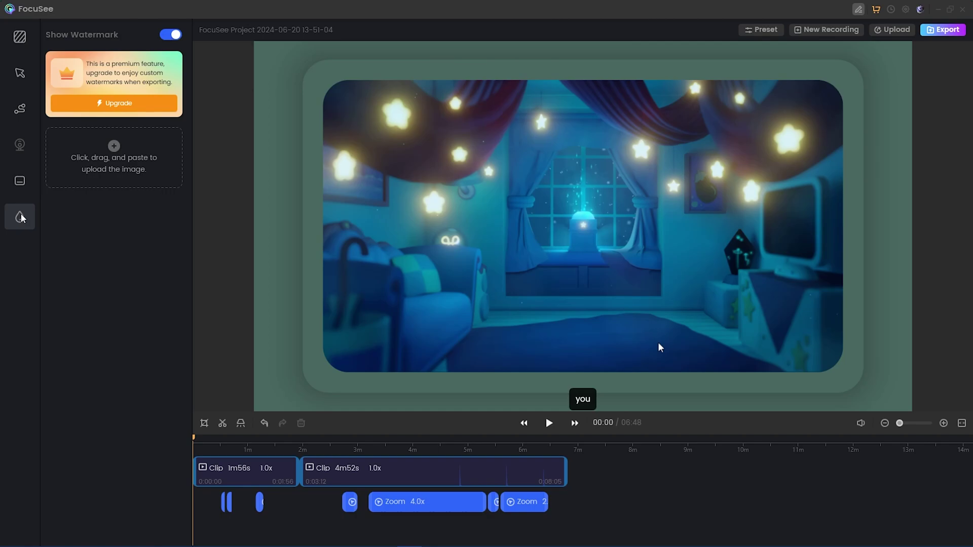
pyautogui.click(19, 36)
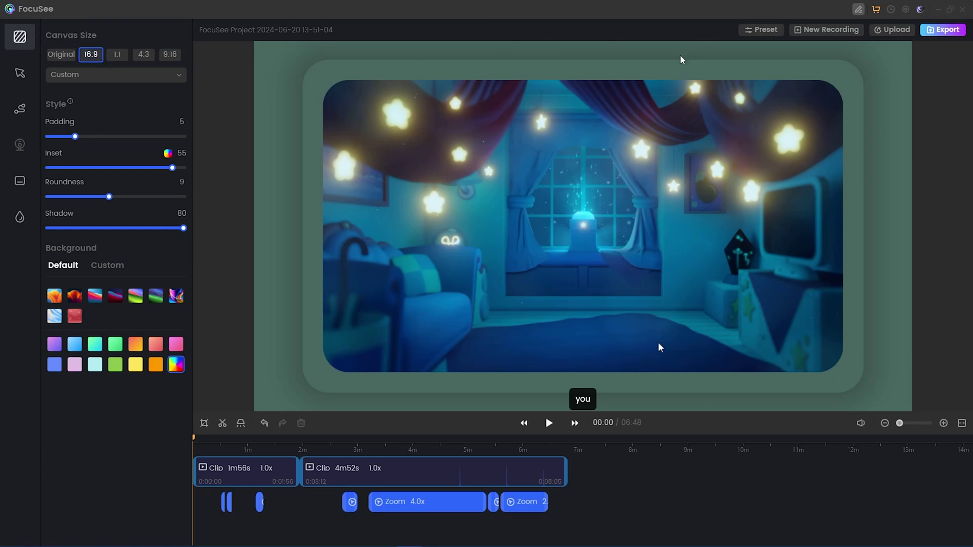
pyautogui.click(754, 35)
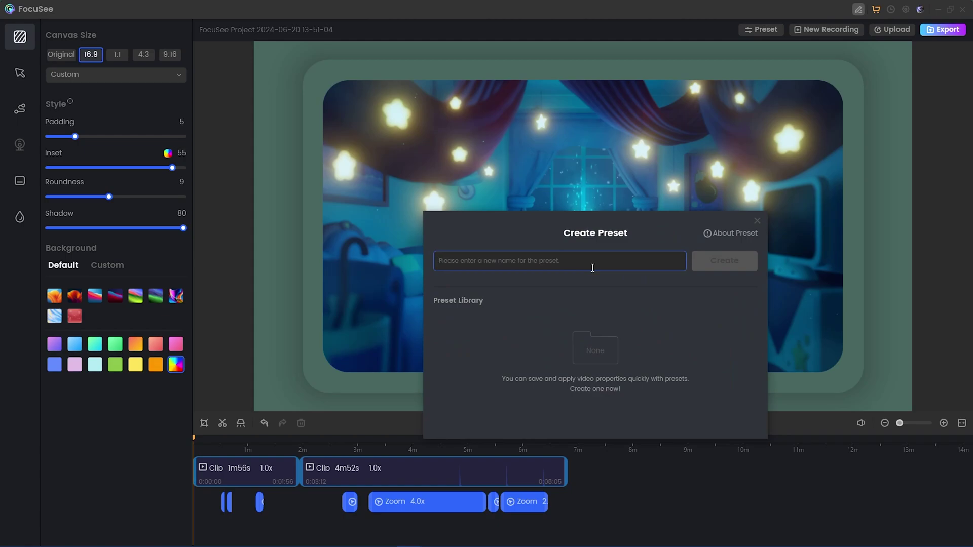
pyautogui.write('Whee')
pyautogui.click(718, 264)
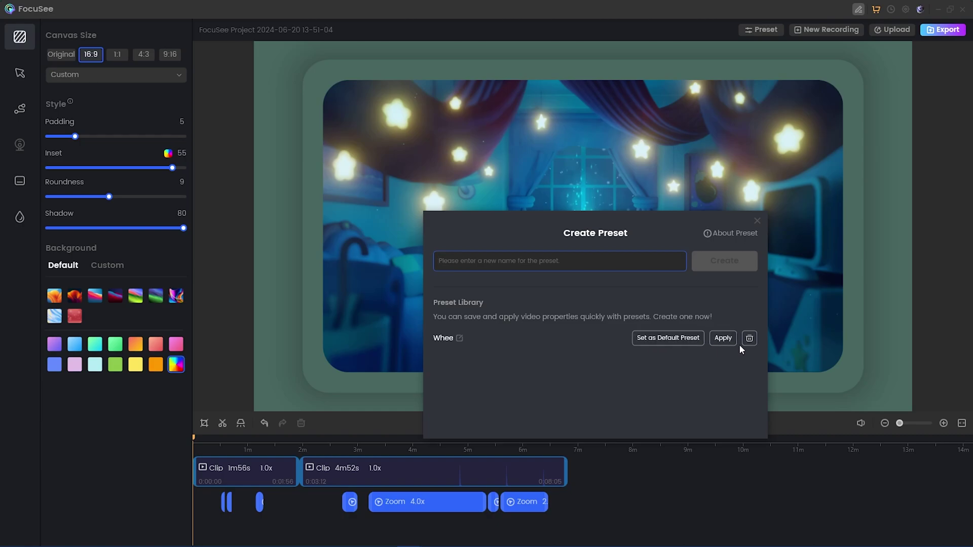
pyautogui.click(757, 221)
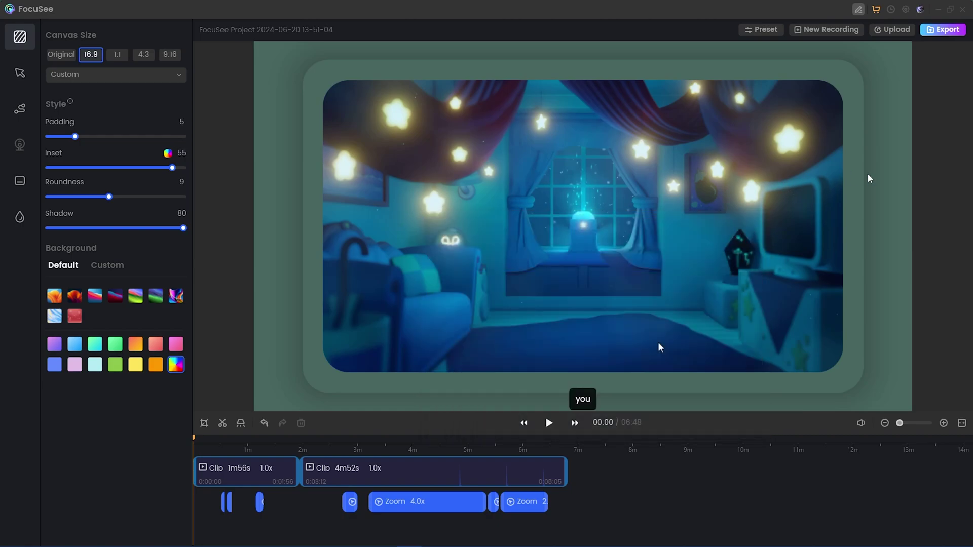
# Step: Check the Upload feature, look through the export format and resolution options, and close the export dialog without exporting
pyautogui.click(905, 35)
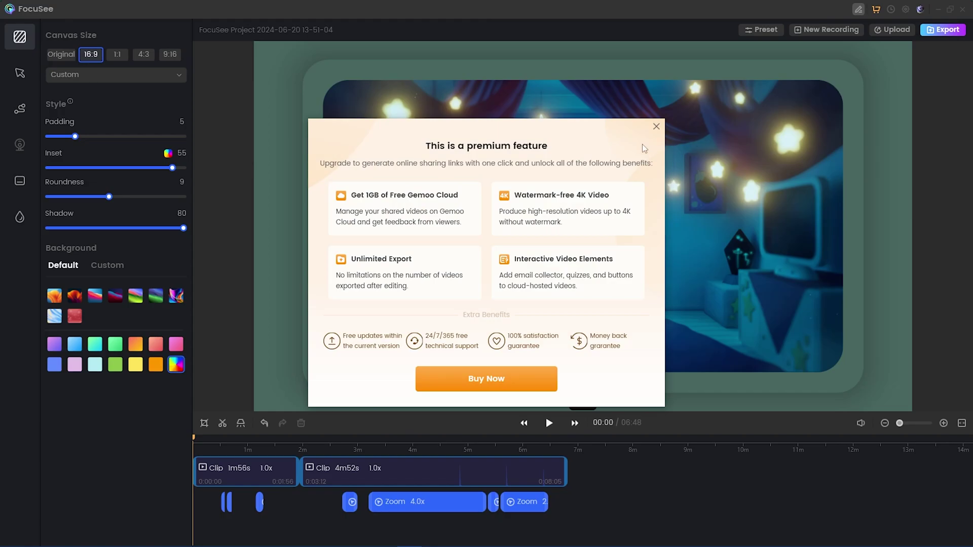
pyautogui.click(656, 126)
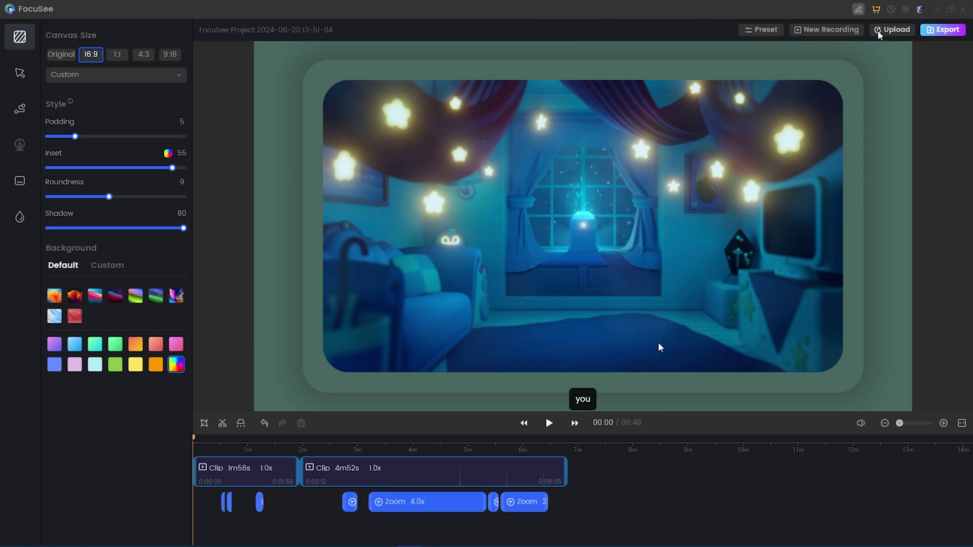
pyautogui.click(956, 36)
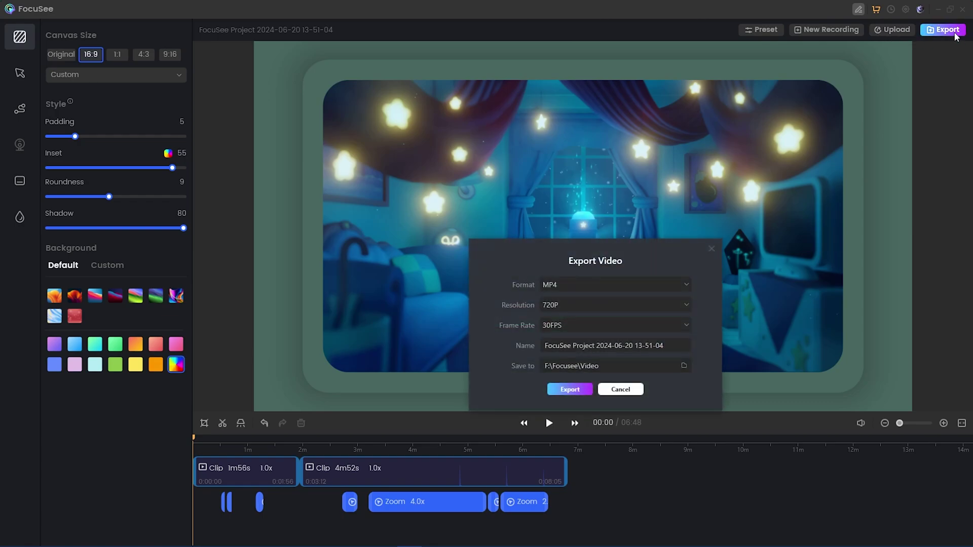
pyautogui.click(685, 285)
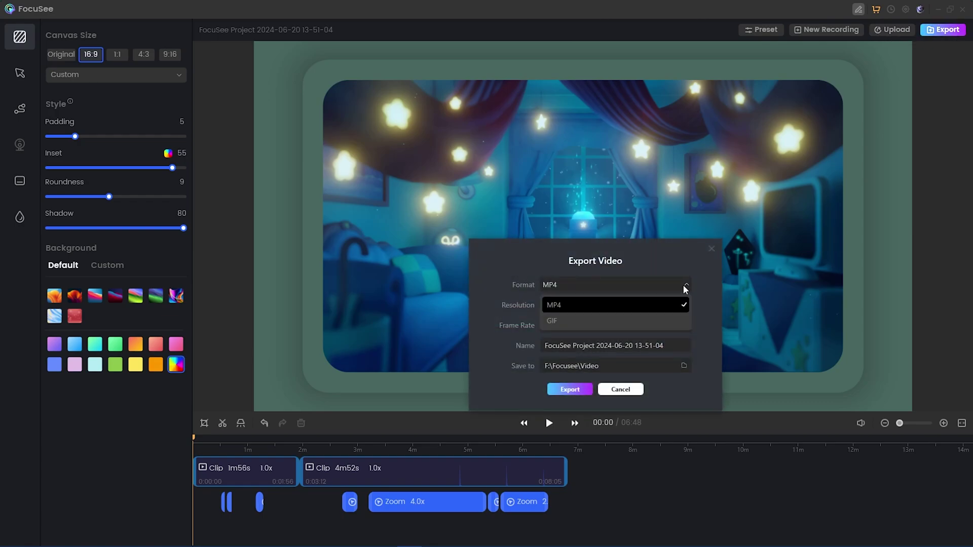
pyautogui.click(684, 305)
pyautogui.click(685, 307)
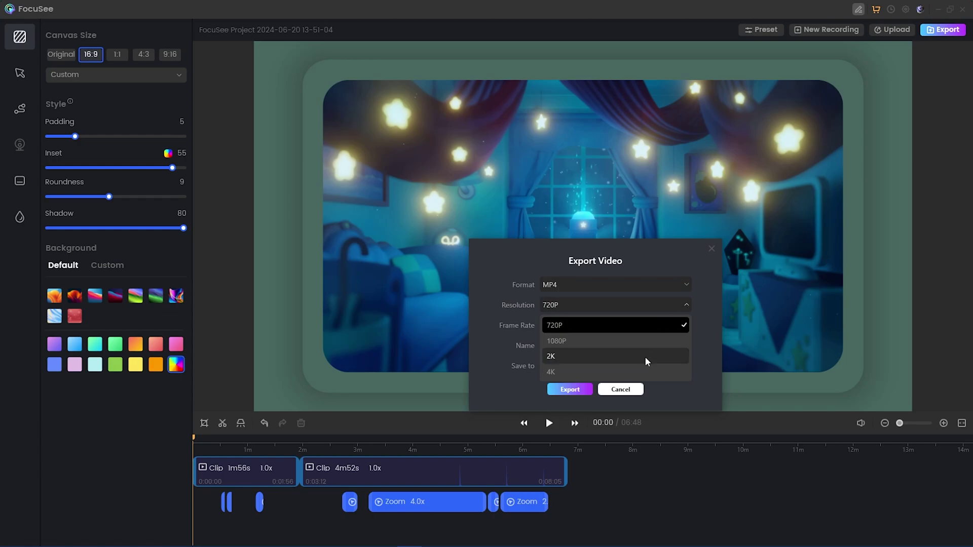
pyautogui.click(690, 306)
pyautogui.click(678, 351)
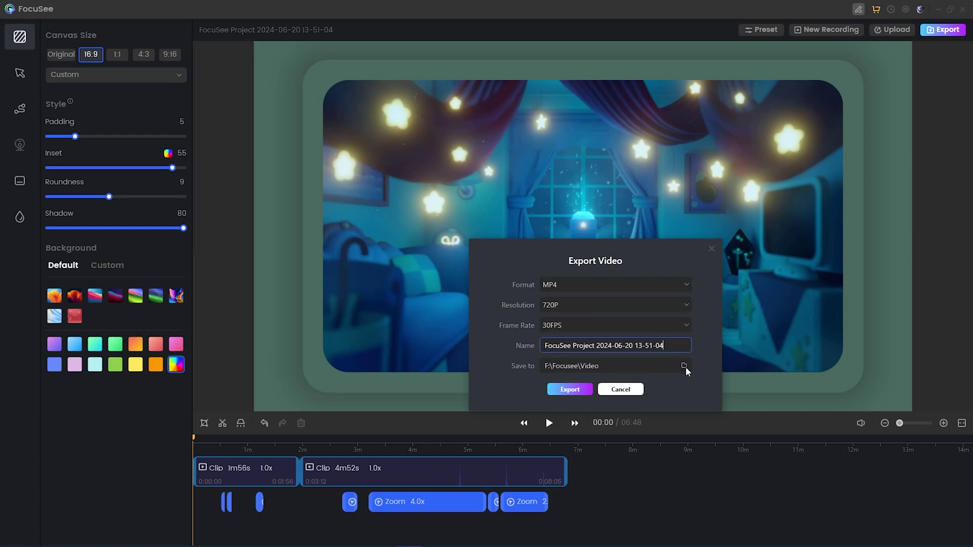
pyautogui.press('Escape')
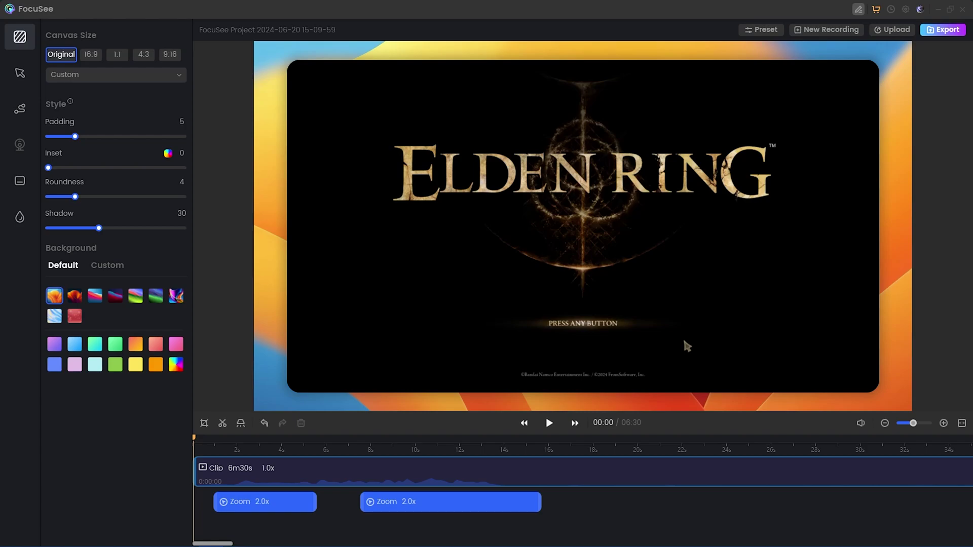
# Step: Preview the Elden Ring recording, playing it from the start and jumping to about 3:50 and 5:08
pyautogui.click(549, 423)
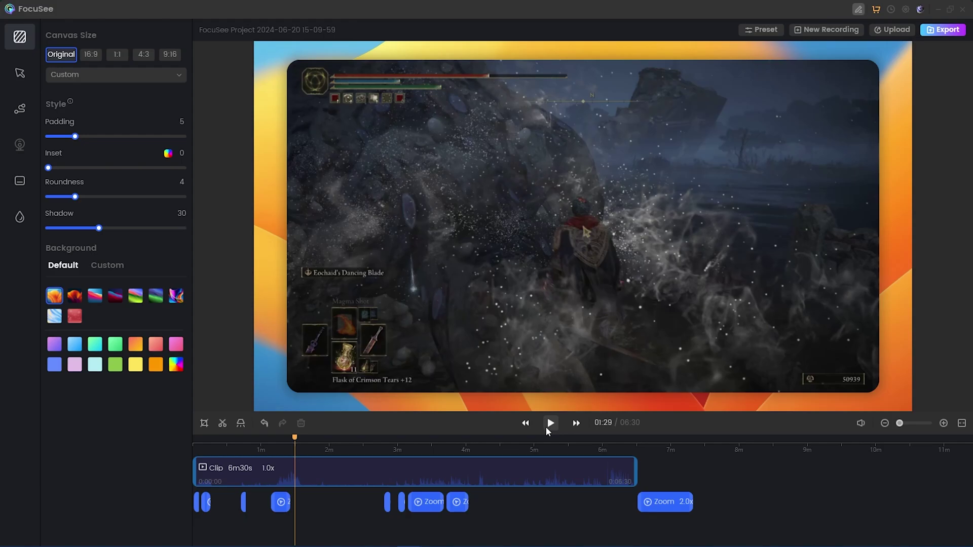
pyautogui.click(549, 428)
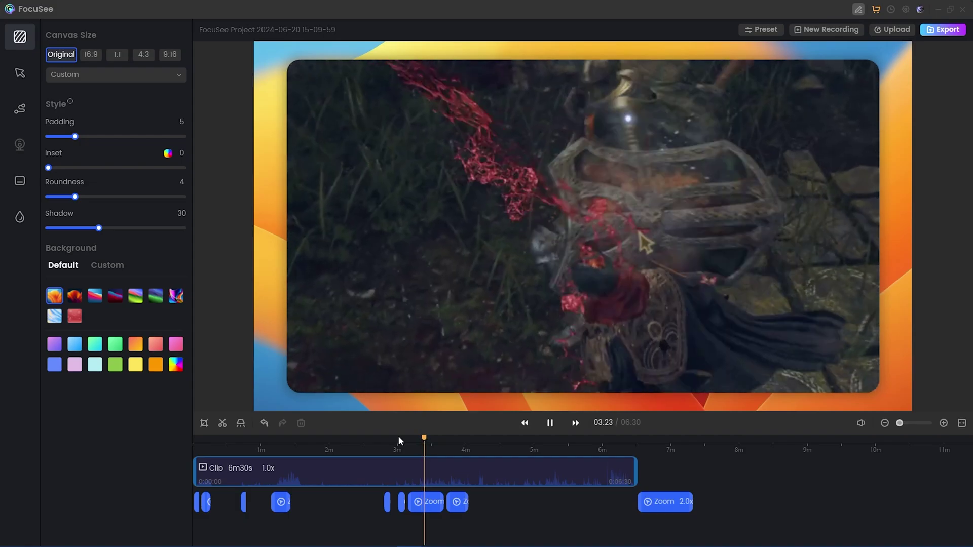
pyautogui.click(549, 423)
pyautogui.click(456, 439)
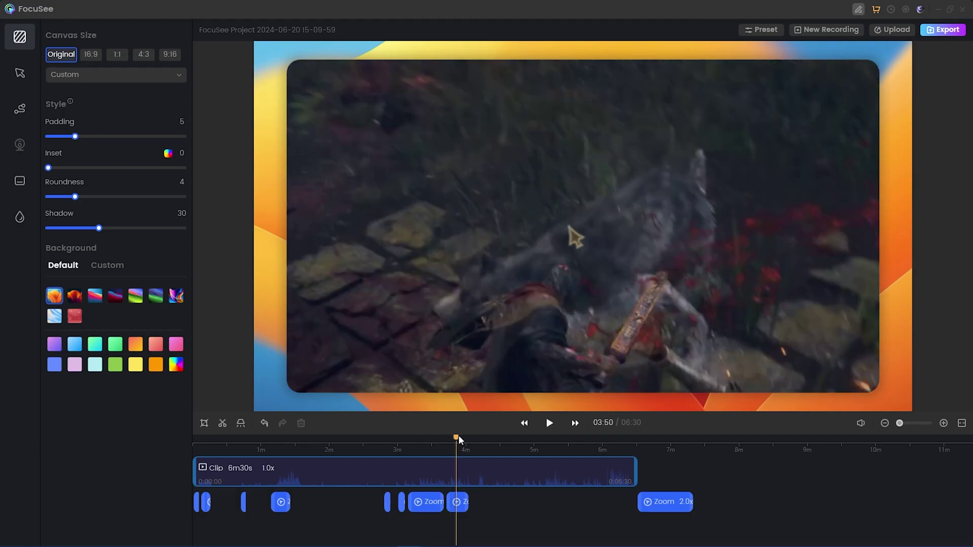
pyautogui.click(543, 440)
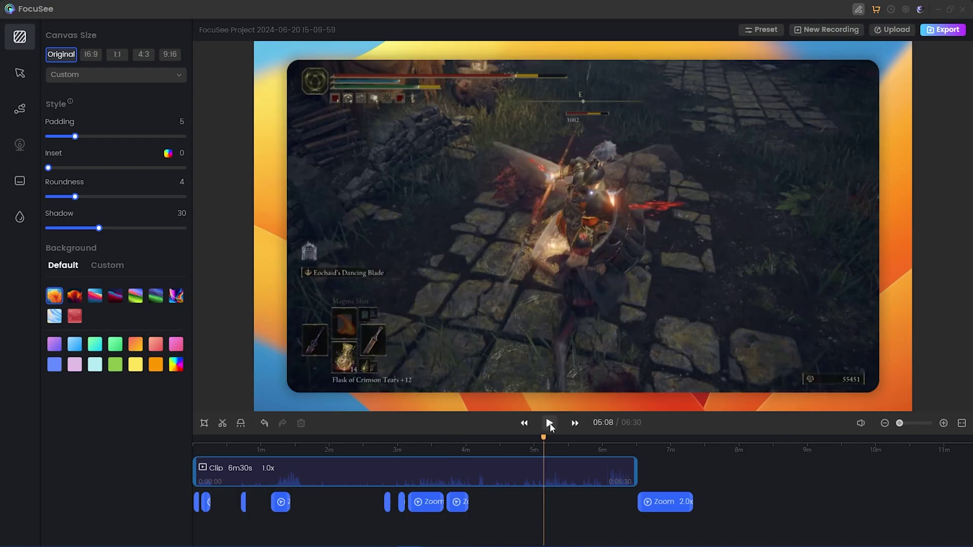